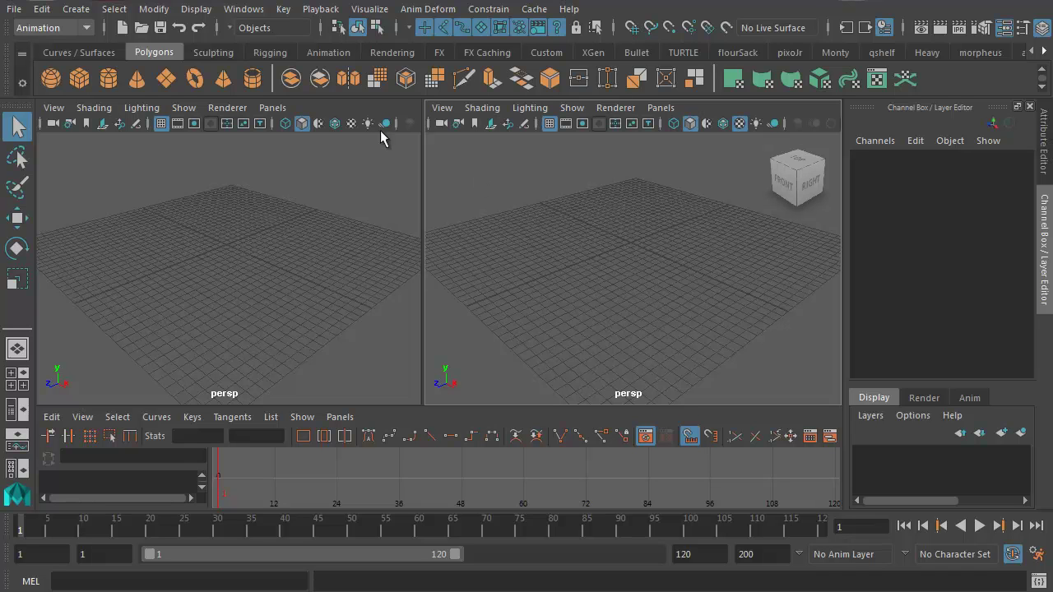
Step: Open the Visor and load grassClump.mel from the Paint Effects grasses folder
left_click(245, 12)
mouse_move(275, 74)
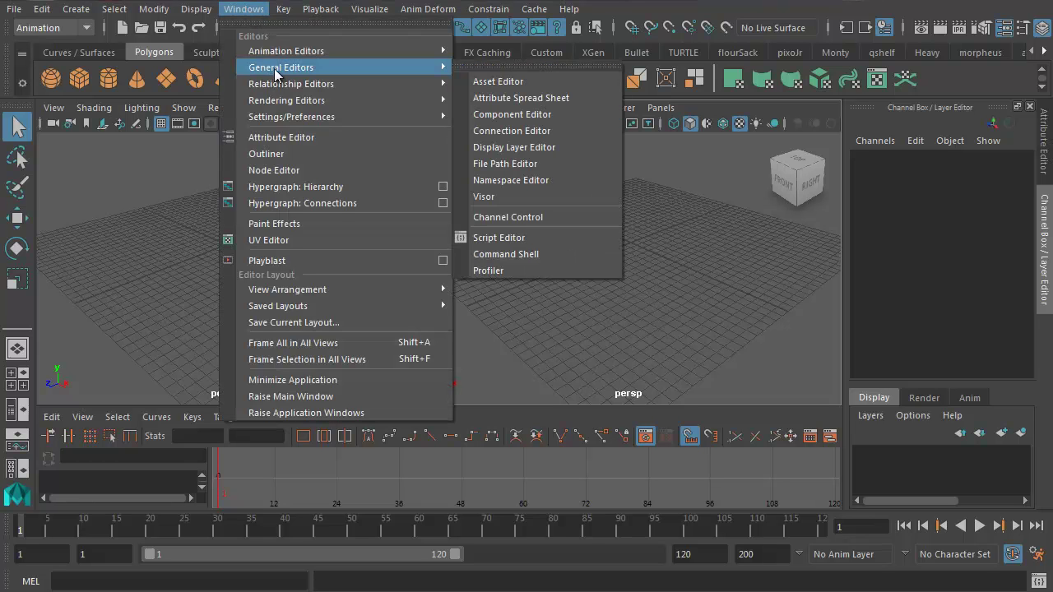
left_click(493, 196)
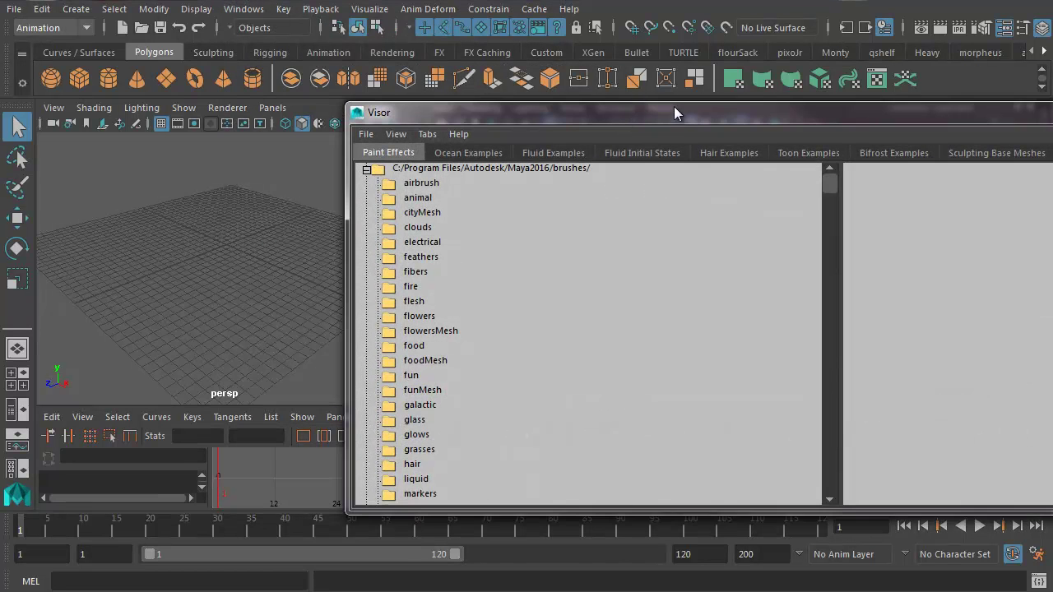
left_click_drag(674, 106, 415, 79)
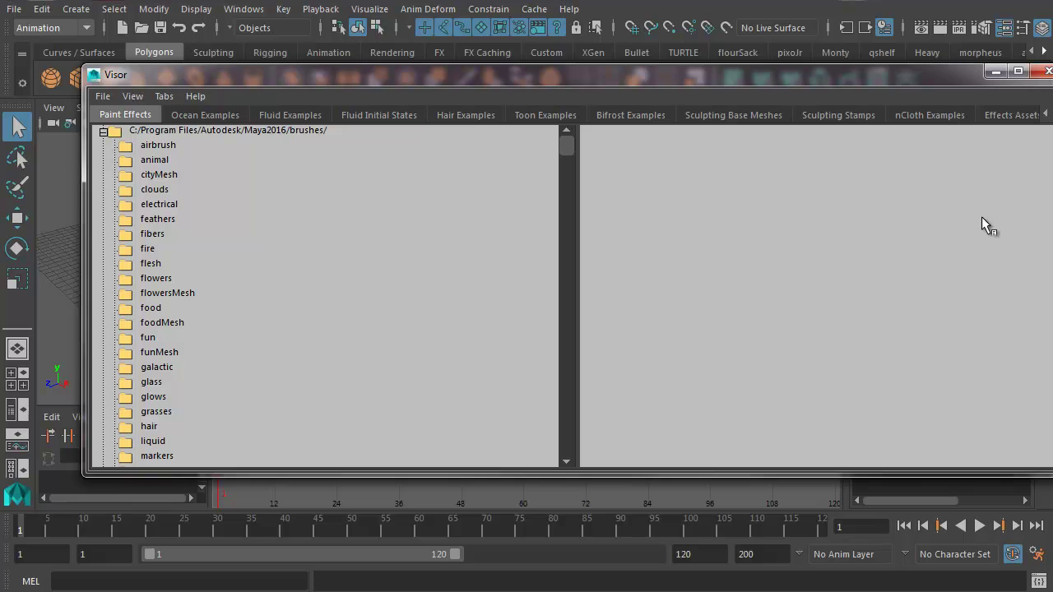
left_click_drag(1050, 229, 999, 229)
left_click(164, 278)
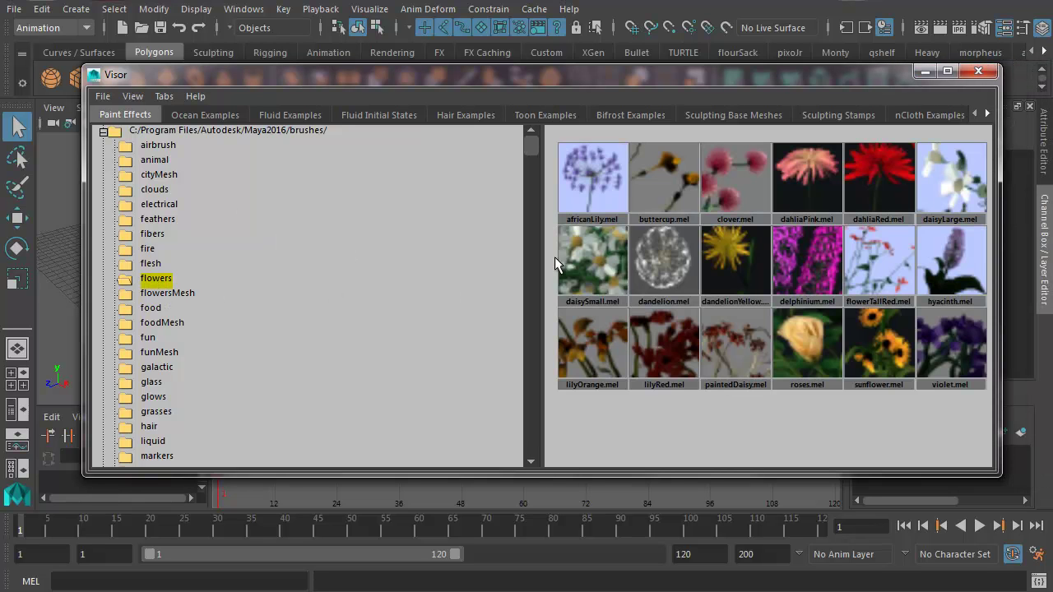
left_click_drag(532, 156, 531, 176)
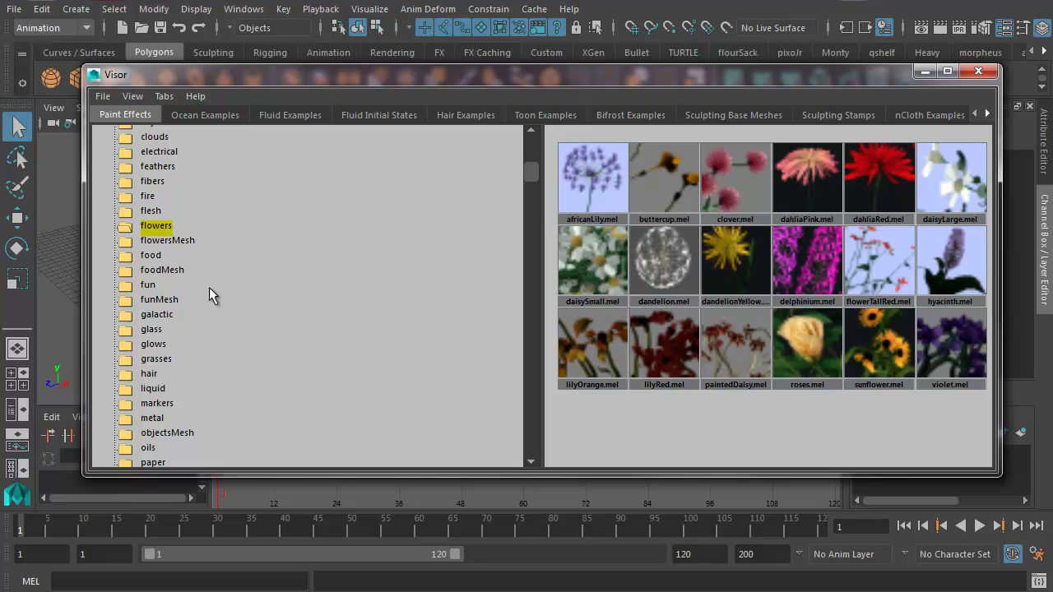
left_click(168, 363)
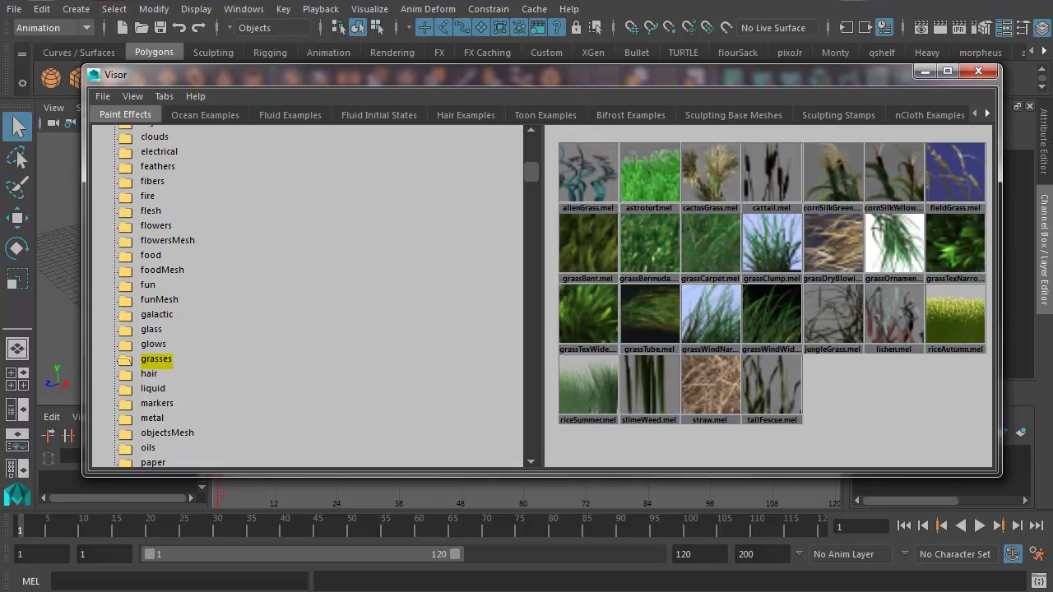
left_click(775, 262)
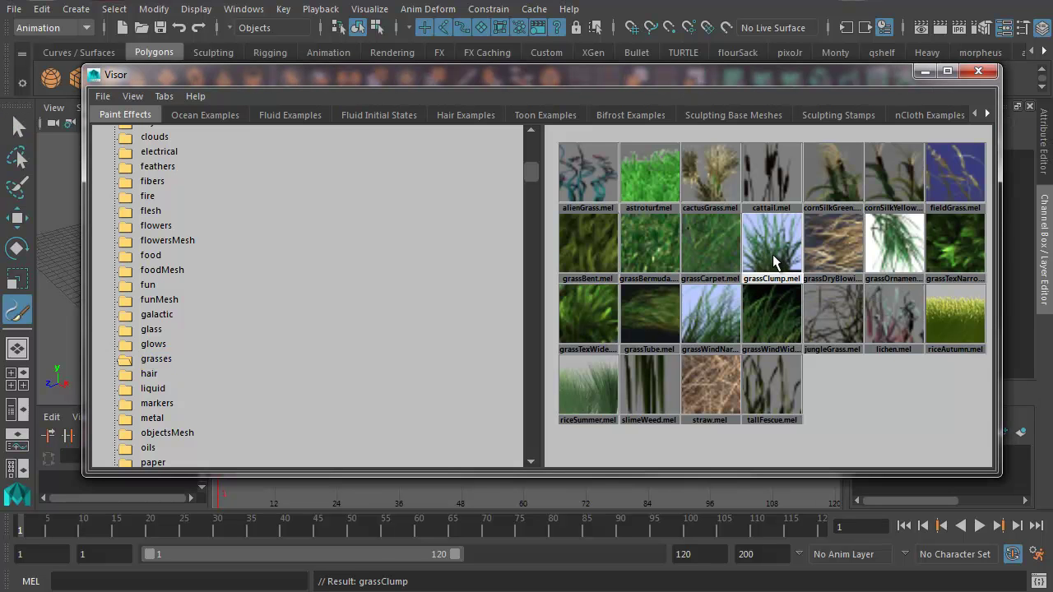
Step: Minimize the Visor and paint a grassClump stroke across the ground grid
left_click(922, 74)
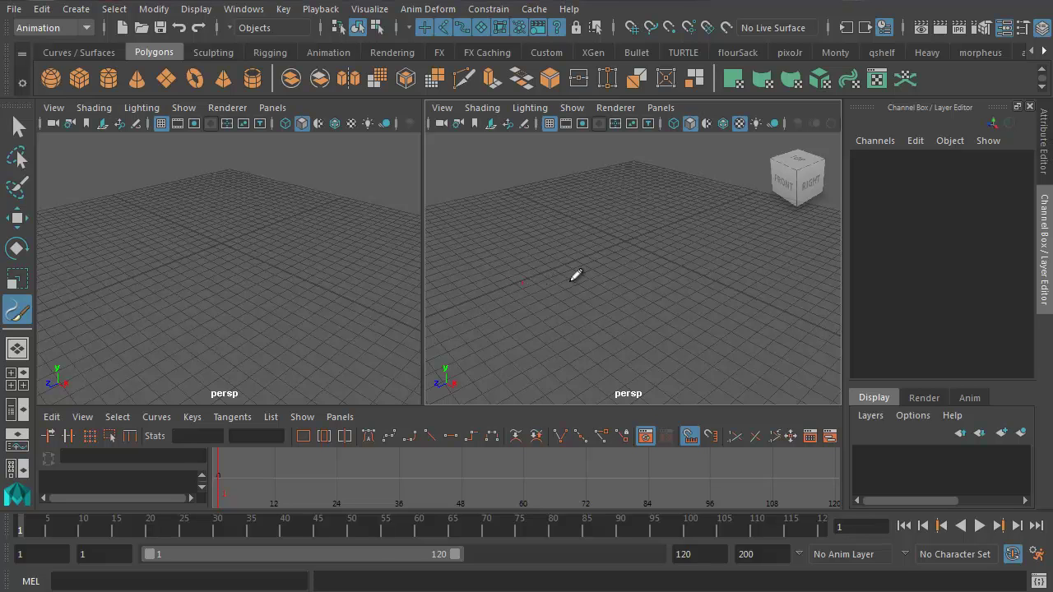
left_click_drag(711, 254, 705, 263)
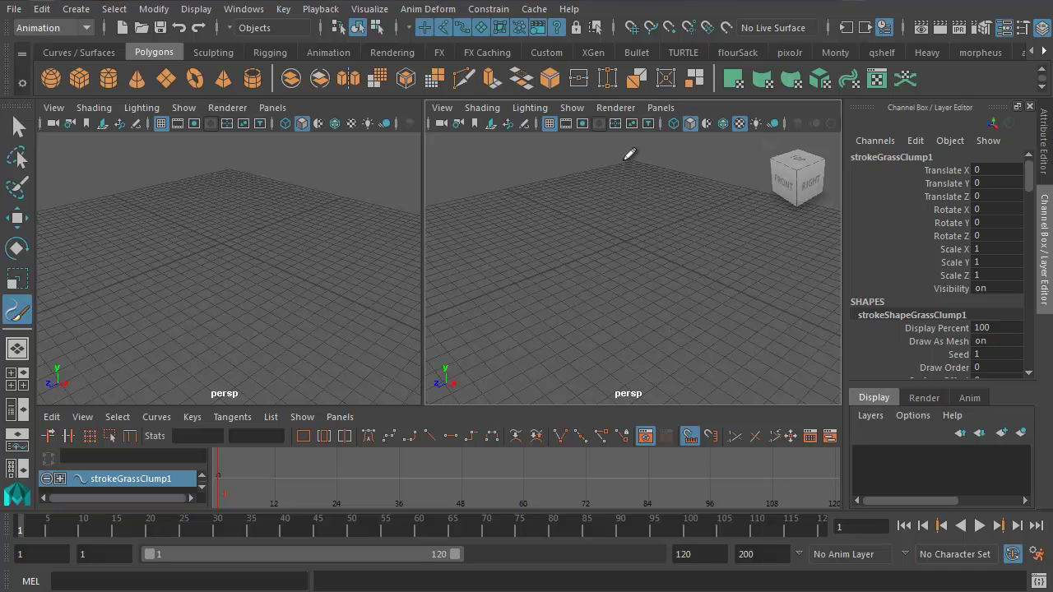
left_click(17, 125)
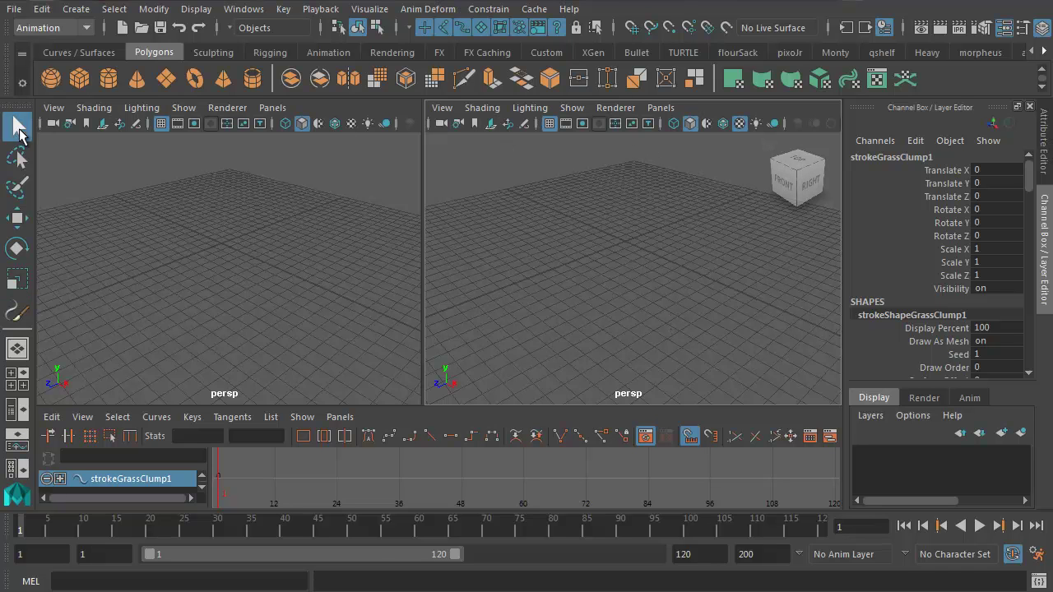
Step: Turn on Strokes display in the right perspective view and orbit along the stroke
left_click(576, 110)
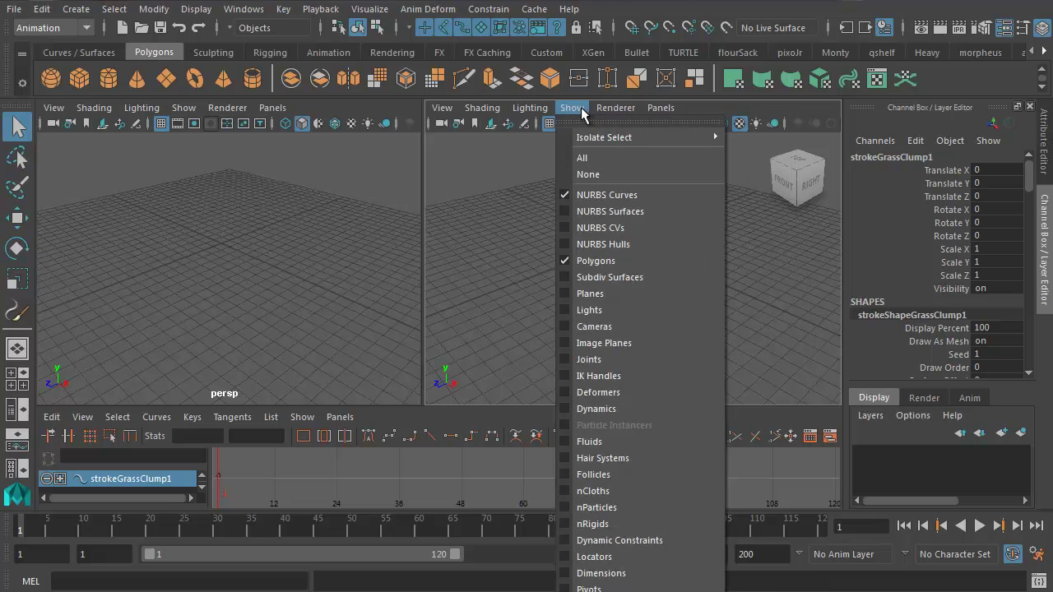
left_click(586, 123)
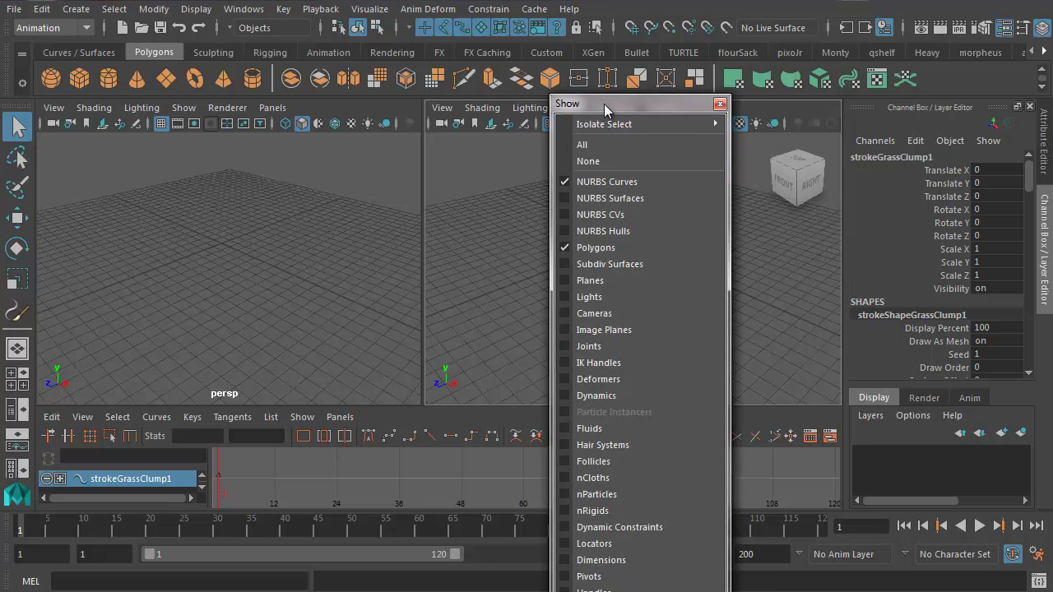
left_click_drag(601, 103, 557, 7)
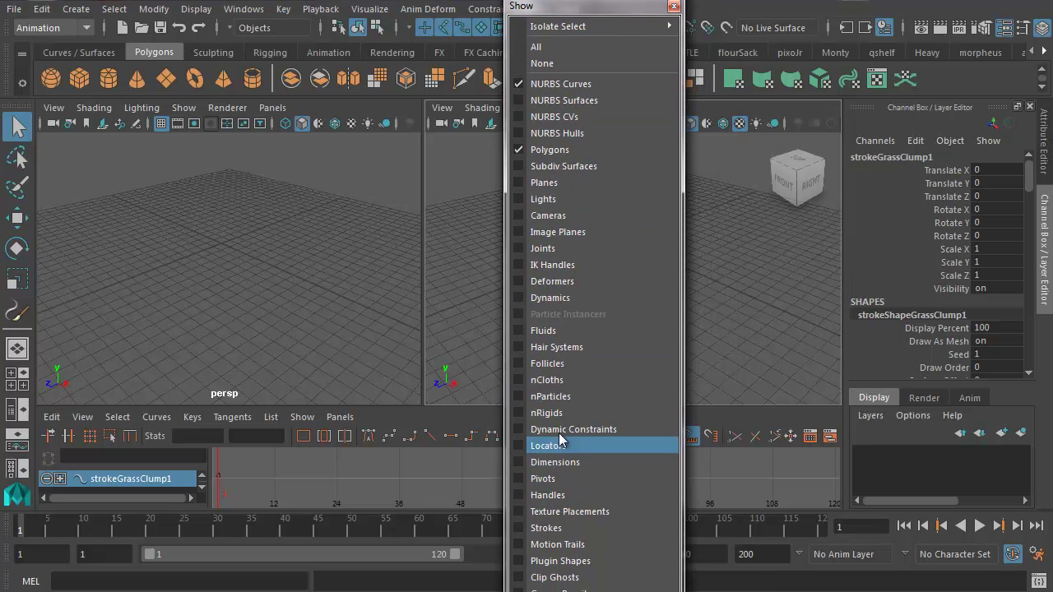
left_click(518, 528)
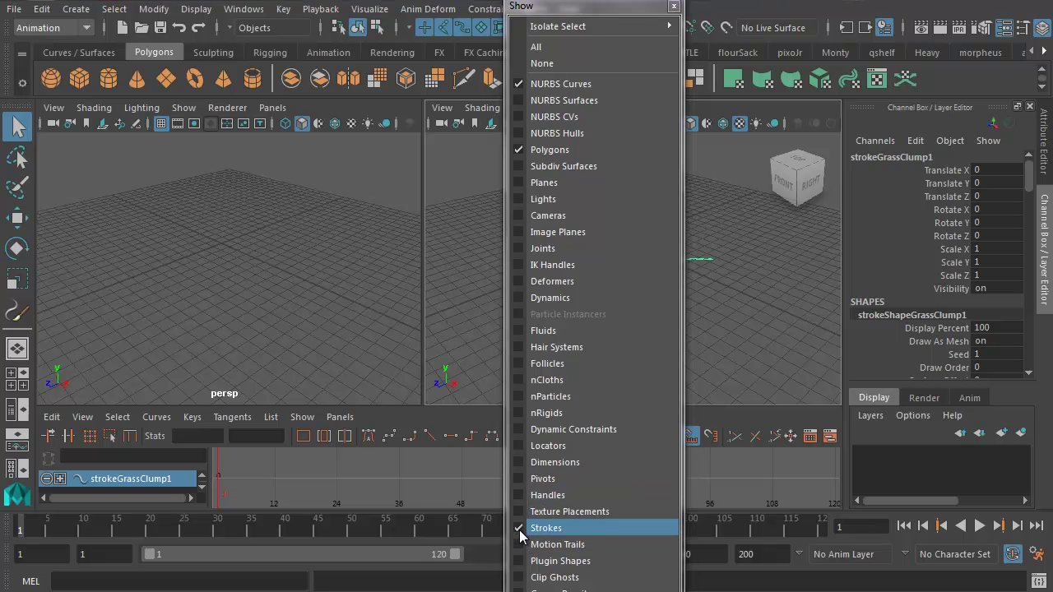
left_click(674, 7)
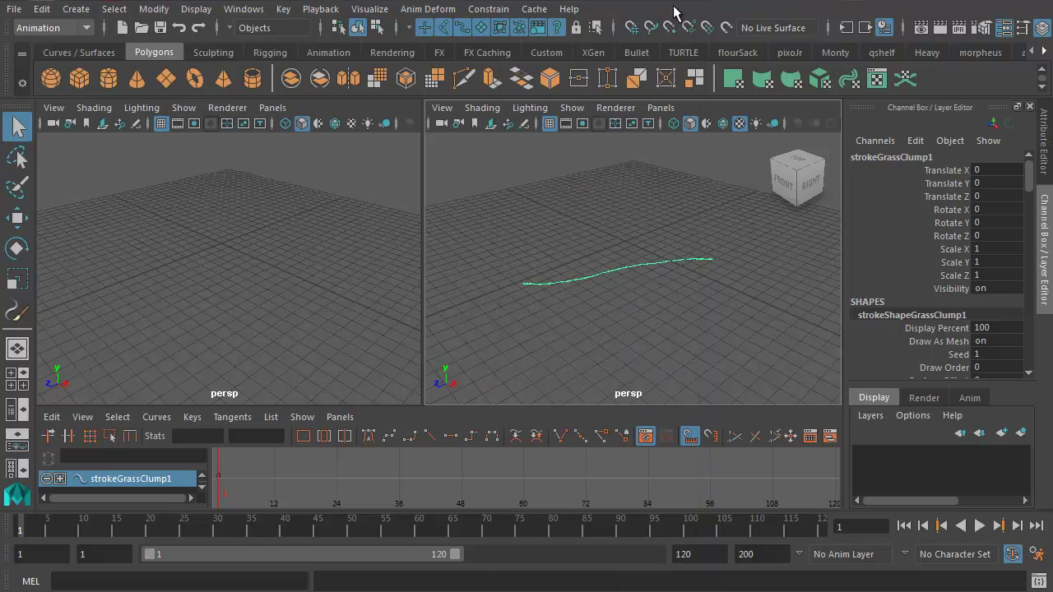
mouse_move(610, 296)
left_mouse_down("alt")
mouse_move(588, 282)
mouse_move(650, 298)
left_mouse_up("alt")
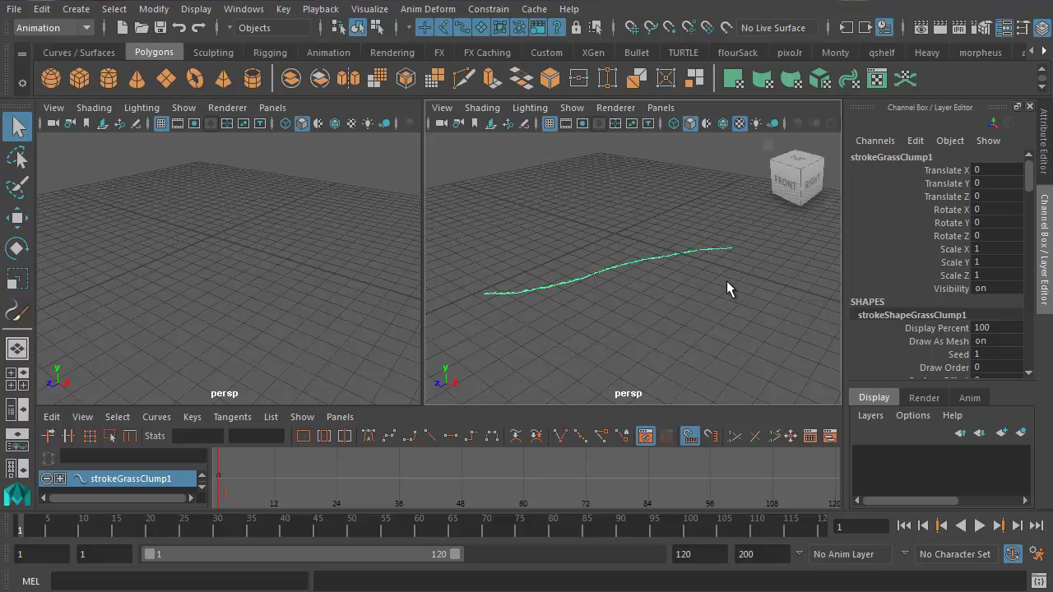
Step: Raise the grassClump1 brush's Global Scale to its maximum of 9.874
left_click(1044, 173)
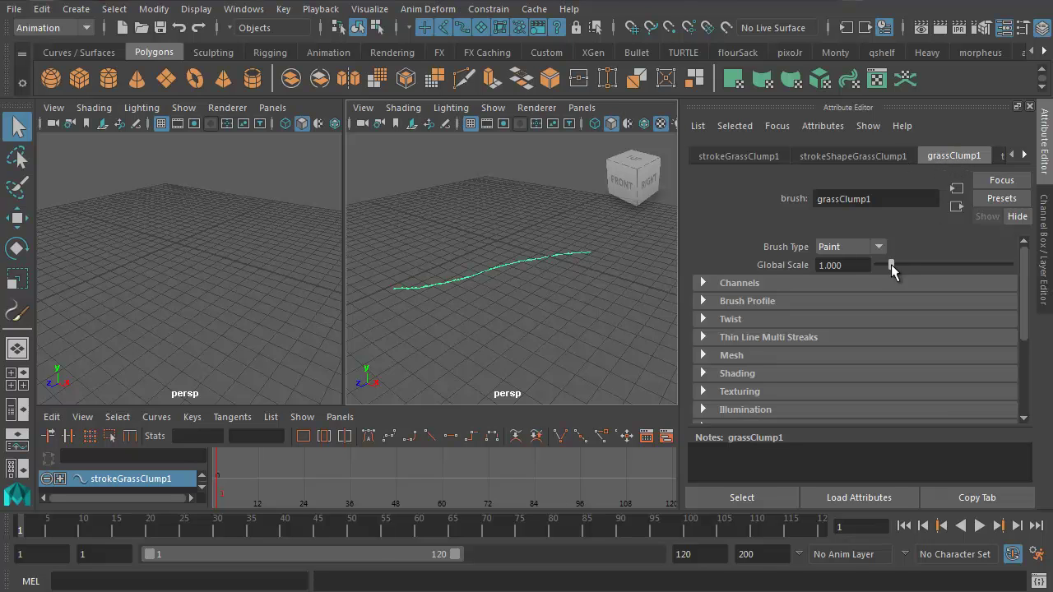
left_click_drag(893, 264, 1008, 264)
mouse_move(534, 298)
left_mouse_down("alt")
mouse_move(494, 305)
mouse_move(617, 322)
mouse_move(617, 301)
mouse_move(665, 299)
mouse_move(548, 308)
mouse_move(591, 314)
left_mouse_up("alt")
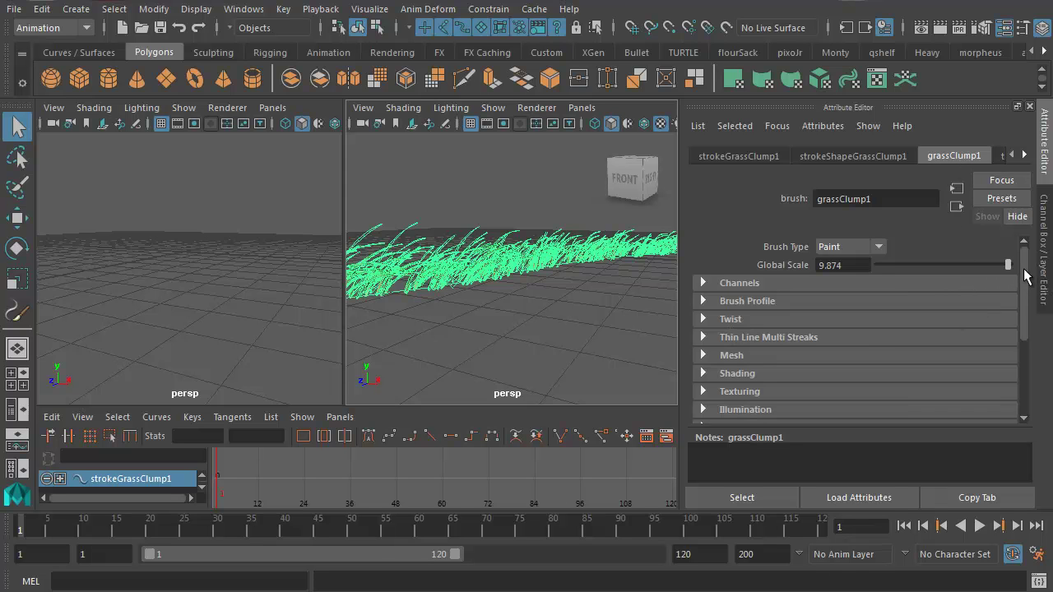
left_click_drag(1025, 272, 1023, 327)
Step: Set grassClump1's Tubes > Behavior > Turbulence Type to Grass Wind
left_click(702, 328)
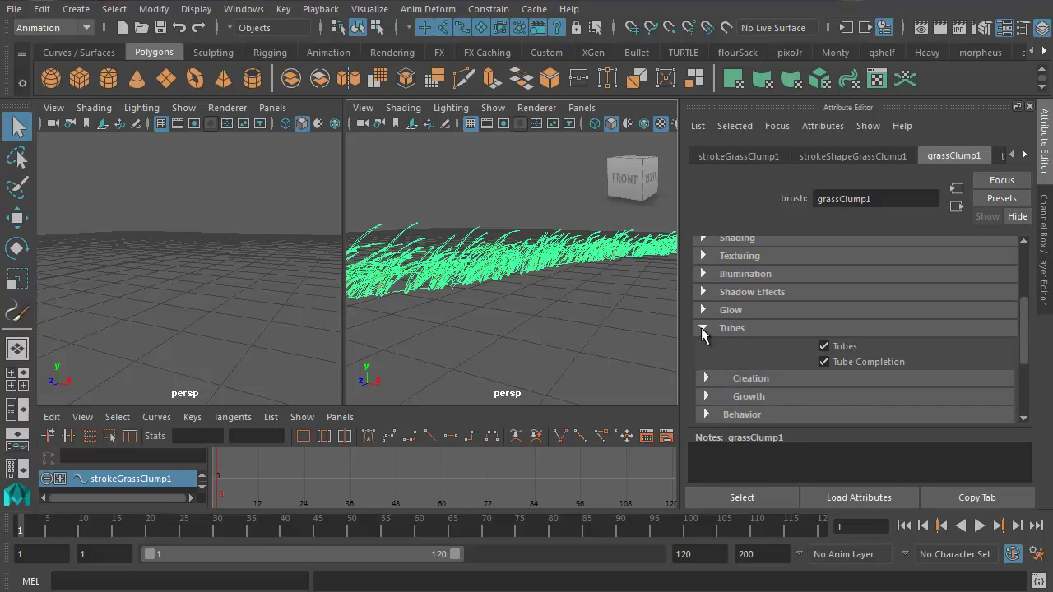
left_click_drag(1025, 318, 1022, 331)
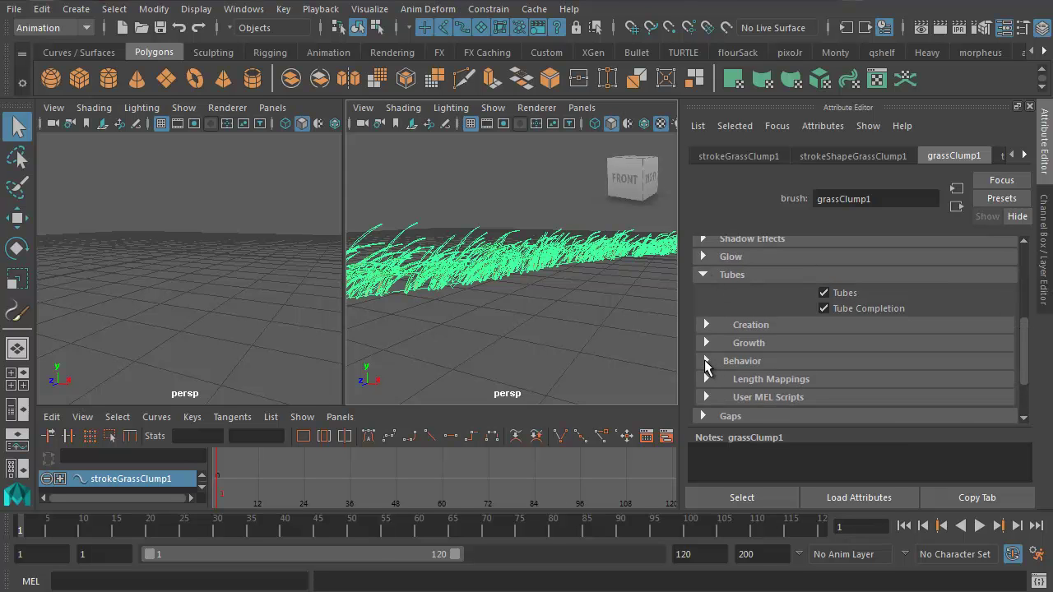
left_click(707, 362)
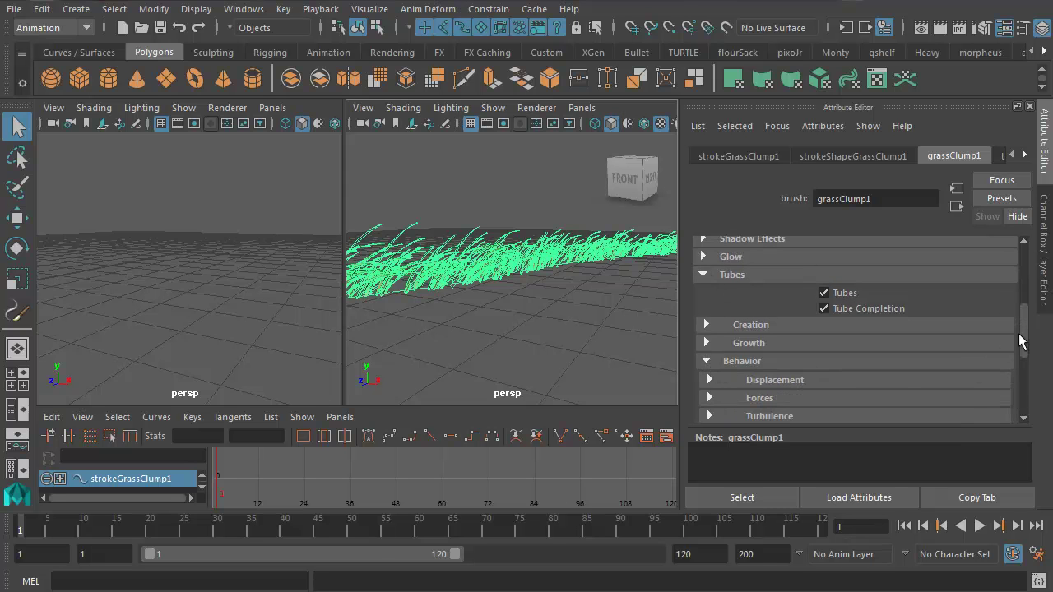
left_click_drag(1025, 332, 1023, 362)
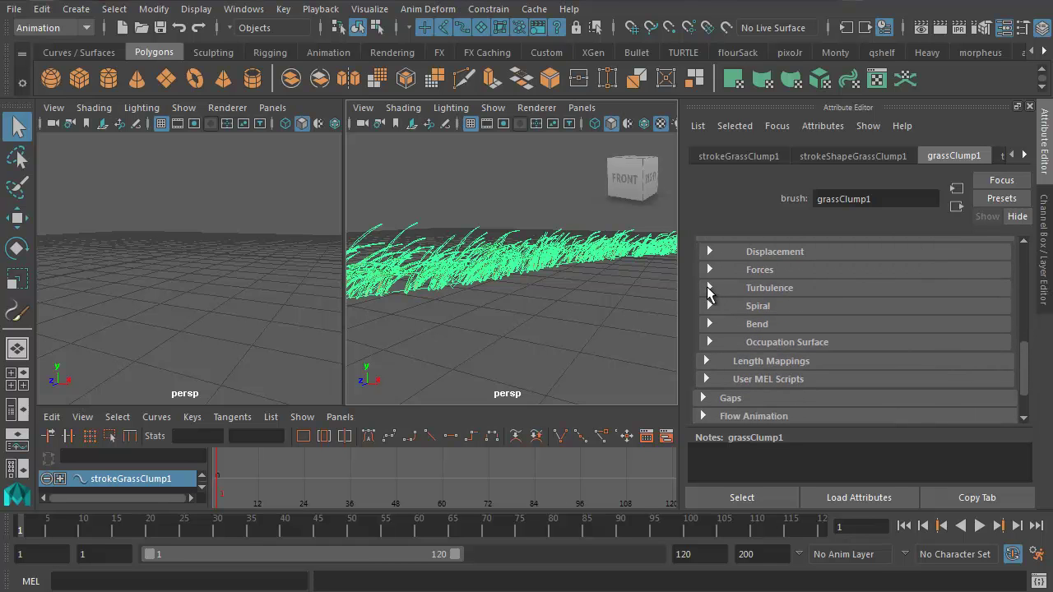
left_click(709, 286)
left_click_drag(1025, 336, 1024, 332)
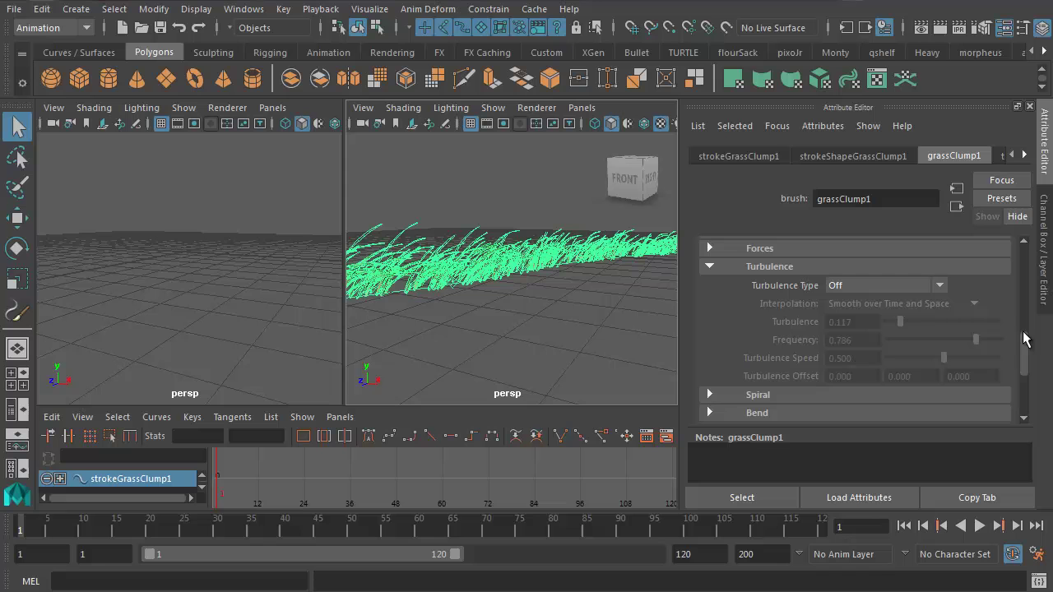
left_click(939, 286)
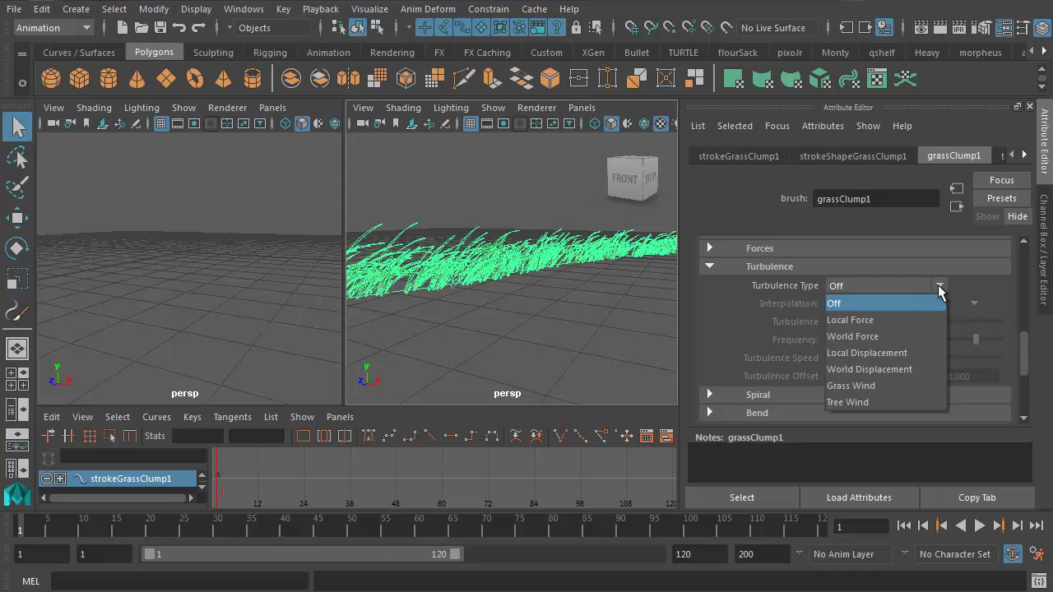
left_click(894, 385)
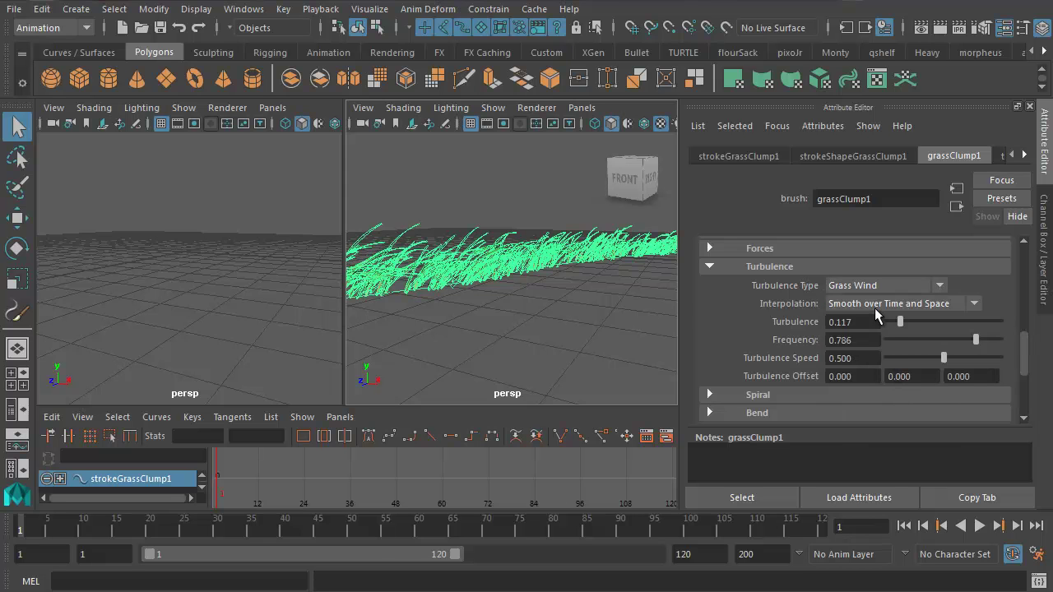
Step: Set Turbulence to 0.500 and widen the right perspective panel
left_click_drag(868, 321, 818, 329)
type(".5")
key("Return")
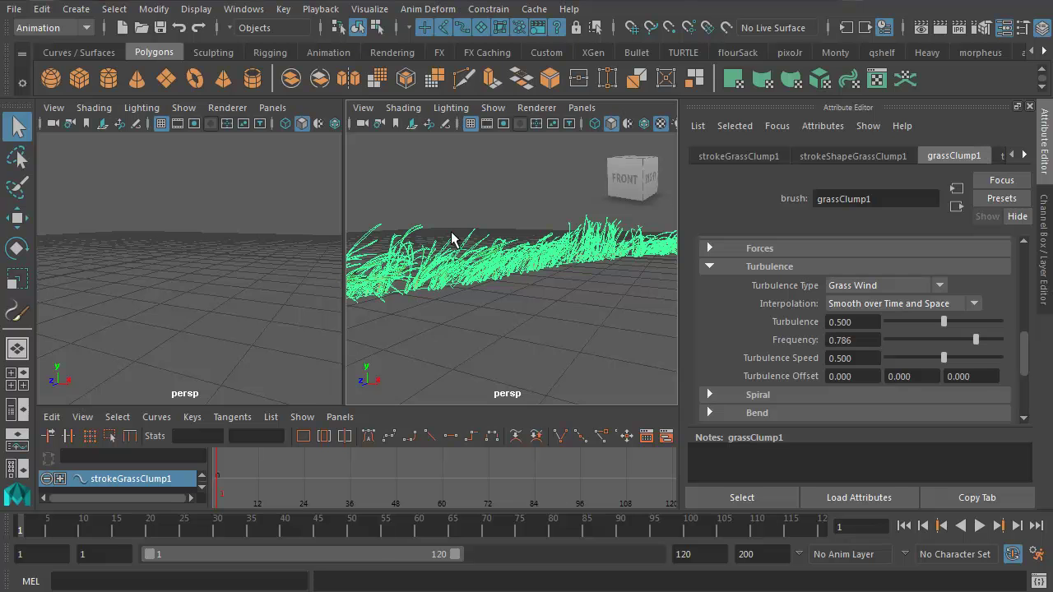
left_click_drag(343, 270, 186, 265)
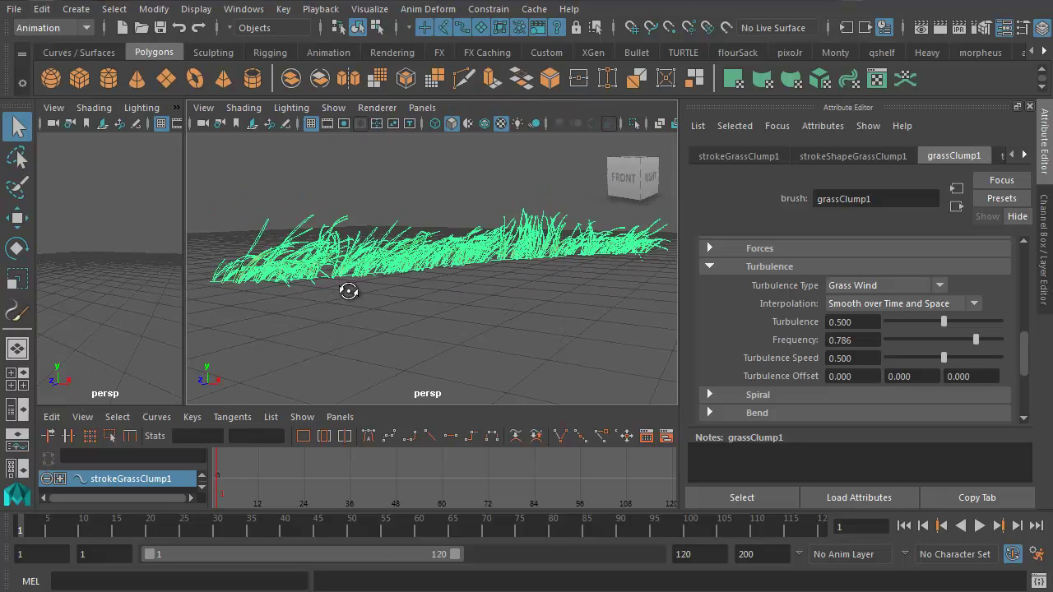
Step: Preview the swaying grass, then set Turbulence to 0.250 and replay
left_click(979, 526)
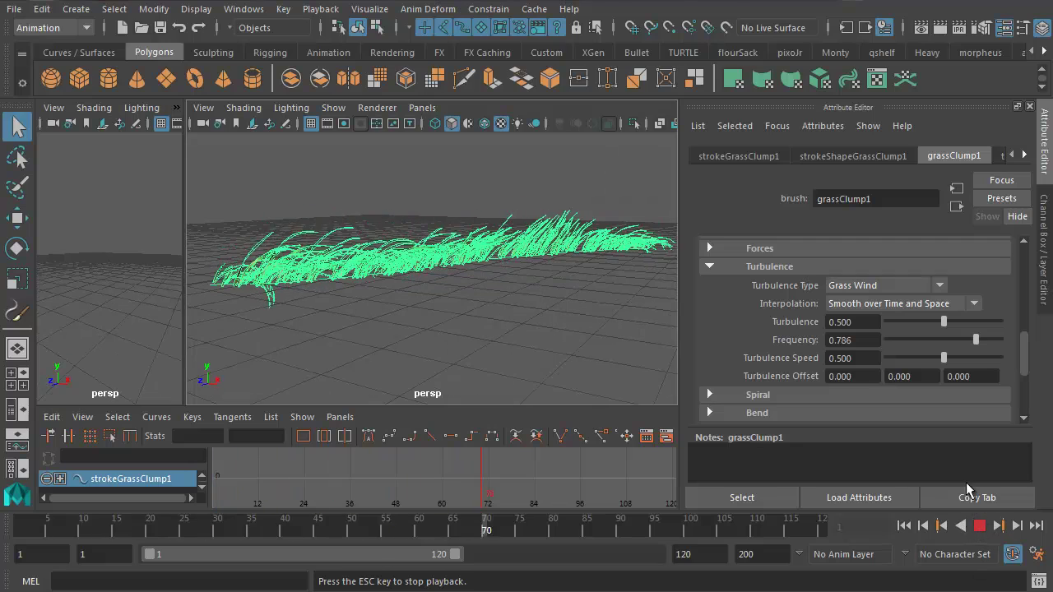
left_click(980, 526)
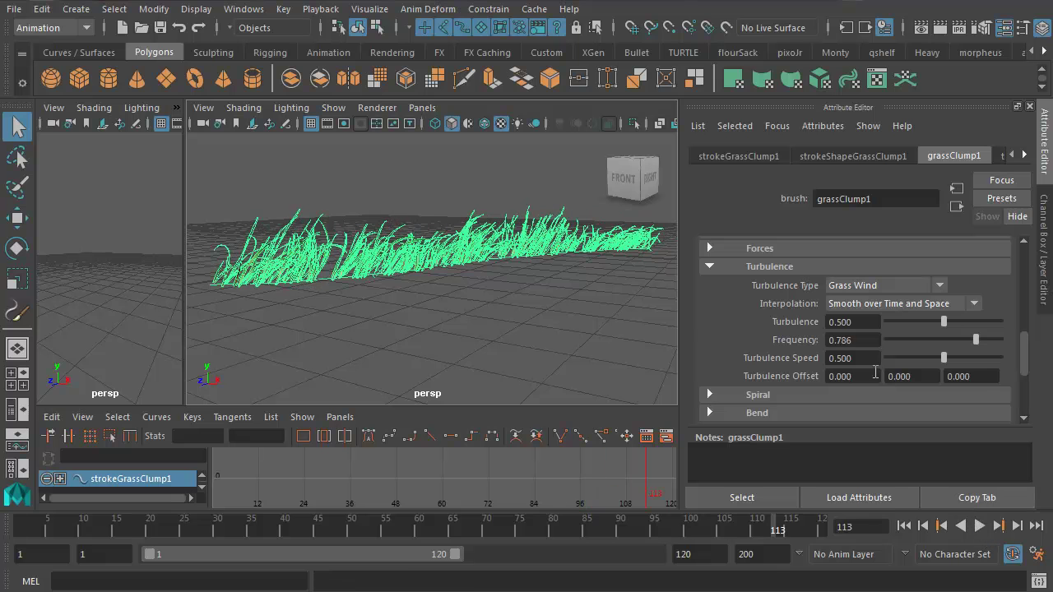
left_click_drag(865, 321, 805, 325)
type("0.25")
key("Return")
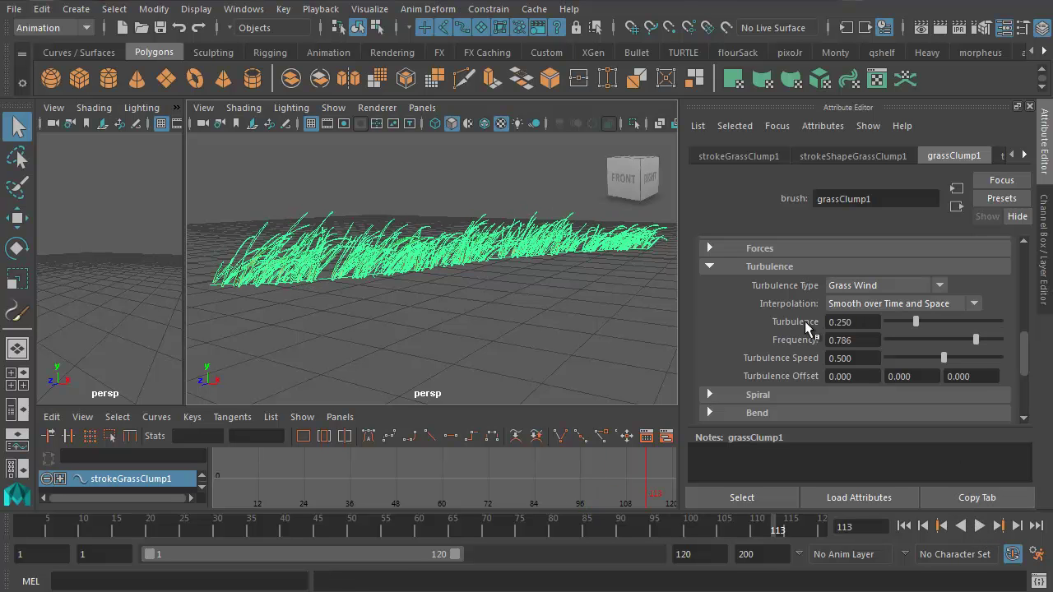
left_click(979, 525)
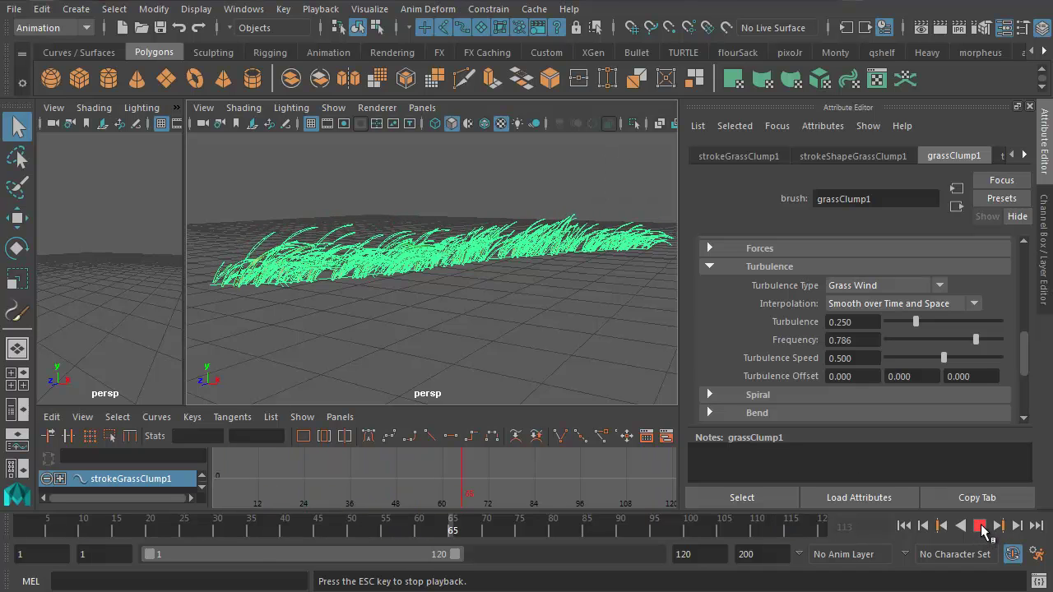
left_click(980, 527)
Step: Lower Turbulence to 0.100 and replay the animation, moving the view closer to the grass
left_click_drag(857, 321, 805, 324)
type("0.1")
key("Return")
left_click(980, 526)
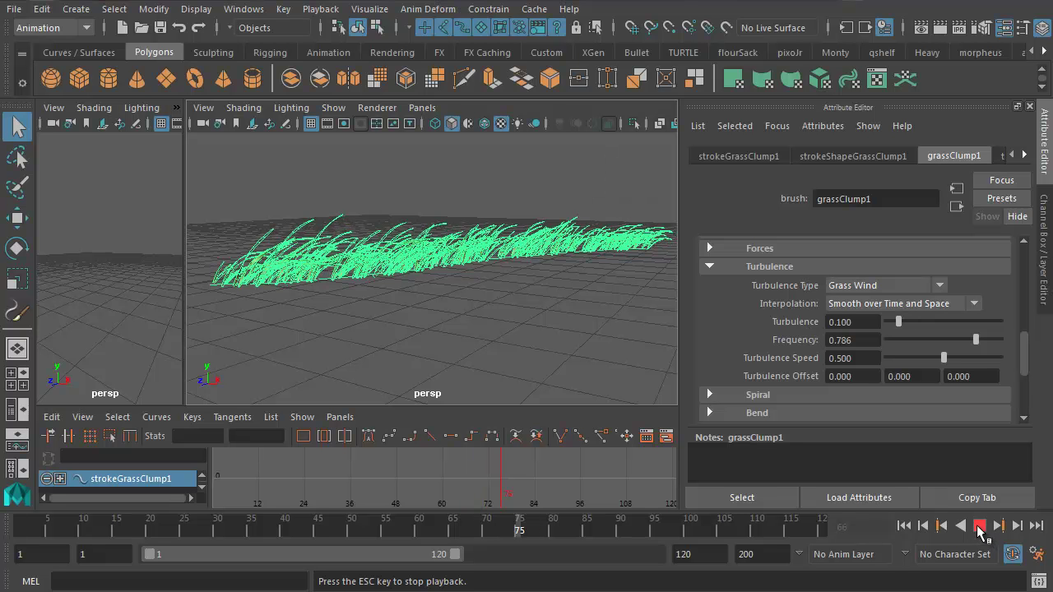
left_click_drag(535, 341, 448, 324, "alt")
middle_click_drag(510, 325, 488, 318, "alt")
mouse_move(494, 322)
left_mouse_down("alt")
mouse_move(567, 329)
mouse_move(479, 322)
left_mouse_up("alt")
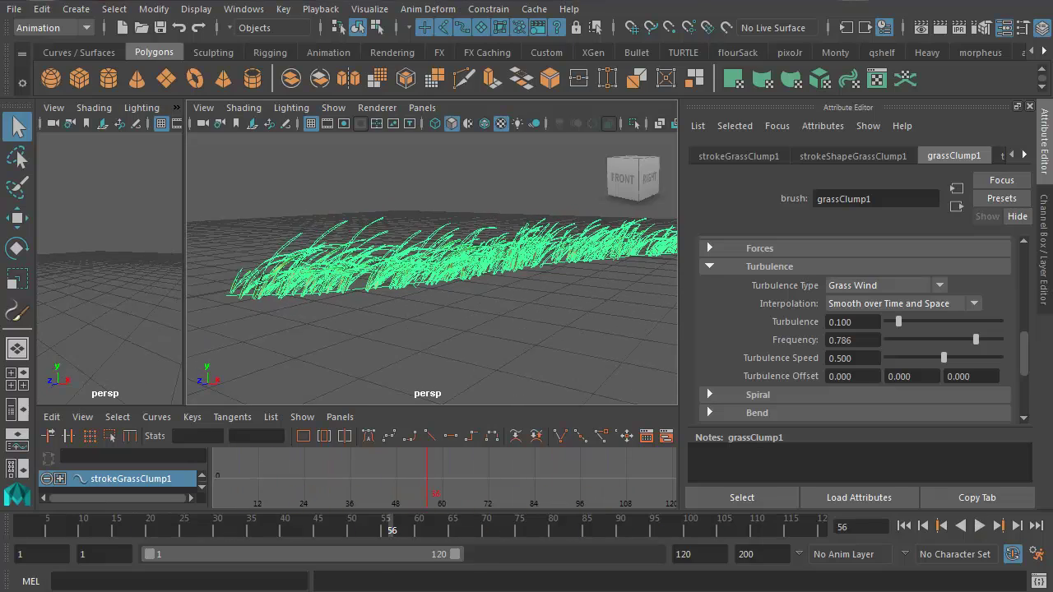
left_click(979, 525)
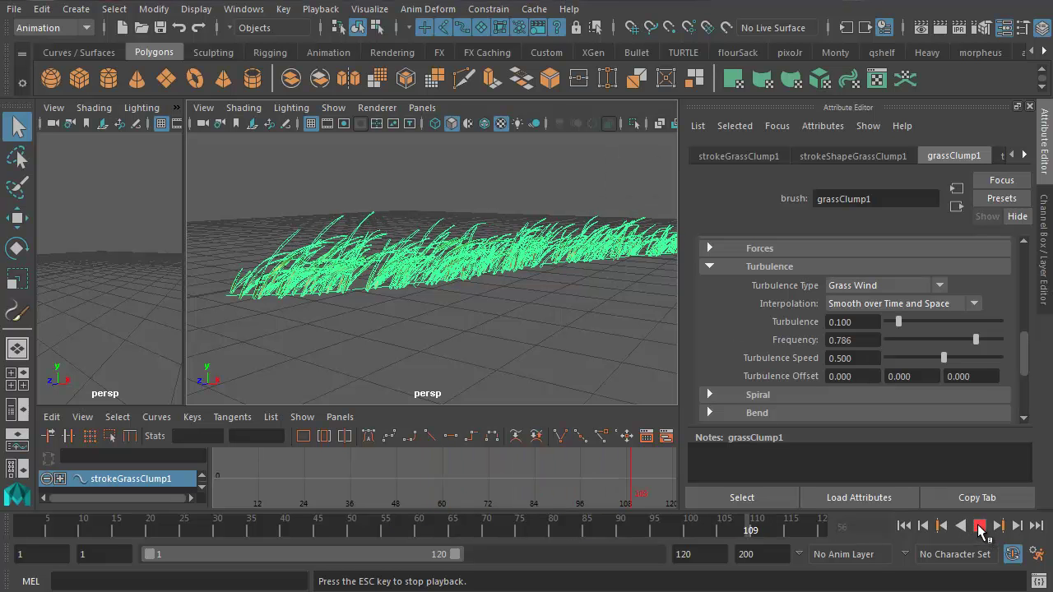
left_click(979, 526)
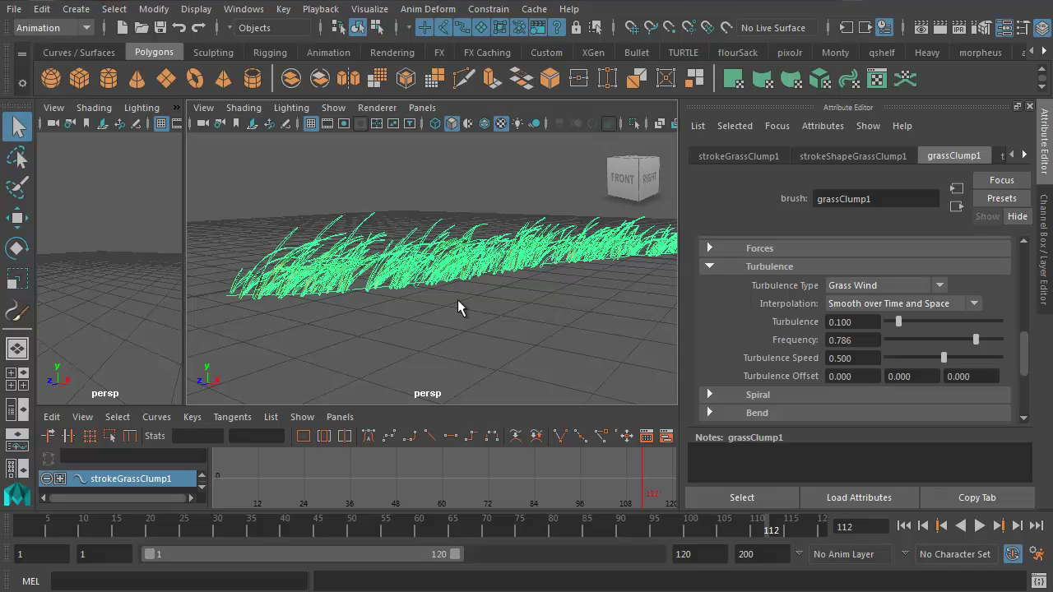
right_click_drag(489, 301, 455, 298, "alt")
left_click_drag(455, 298, 492, 300, "alt")
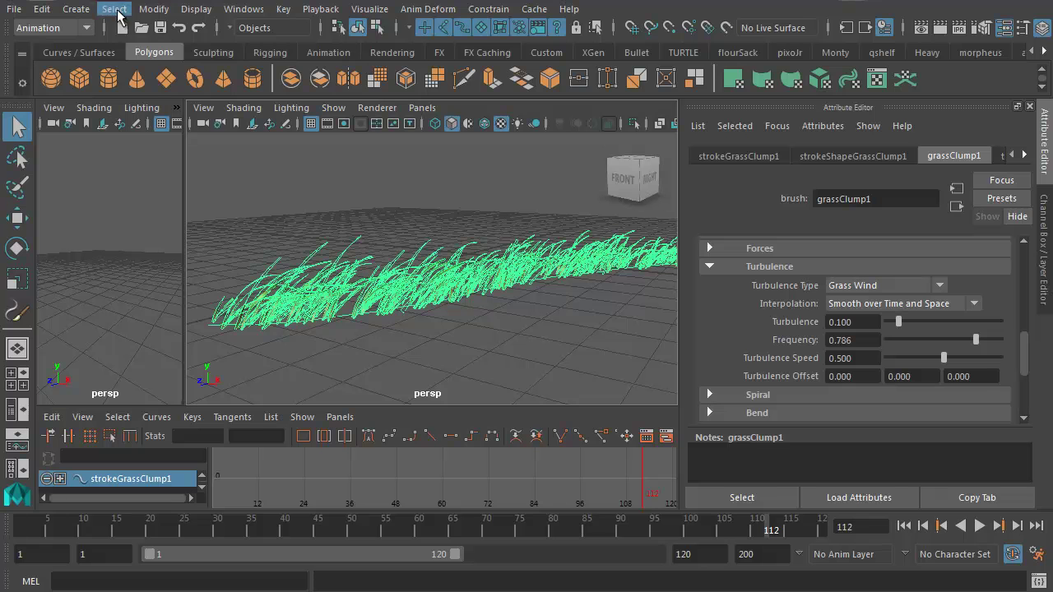
Step: Convert the grass stroke with Modify > Convert > Paint Effects to Polygons
left_click(155, 10)
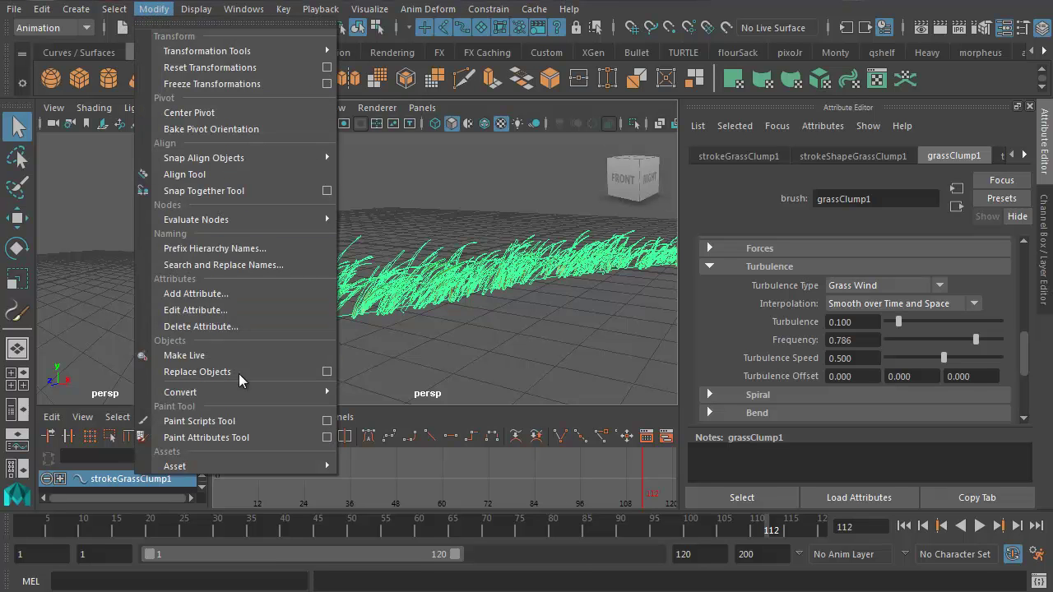
mouse_move(250, 393)
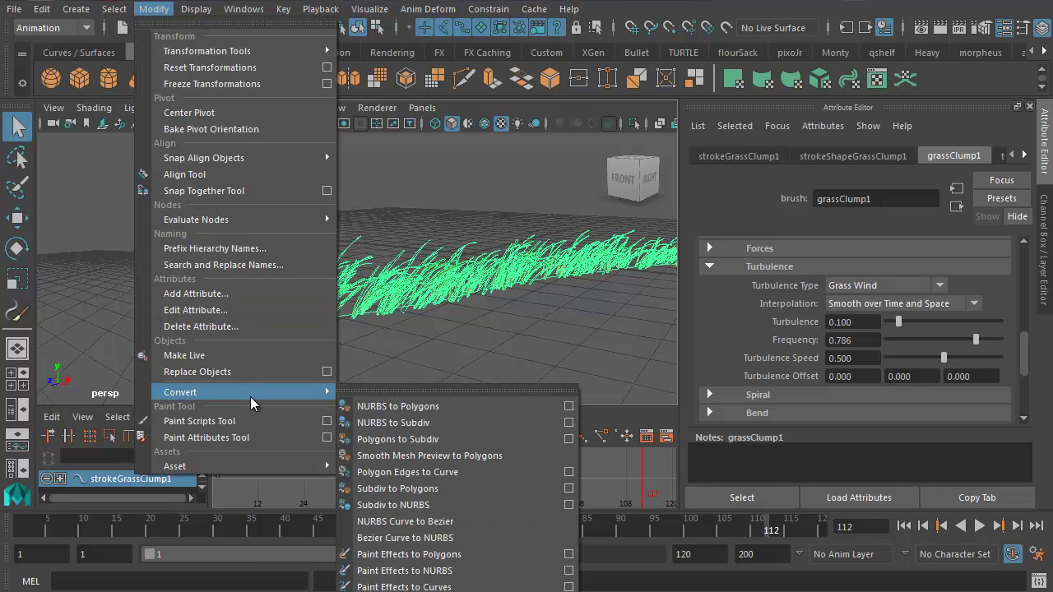
left_click(426, 556)
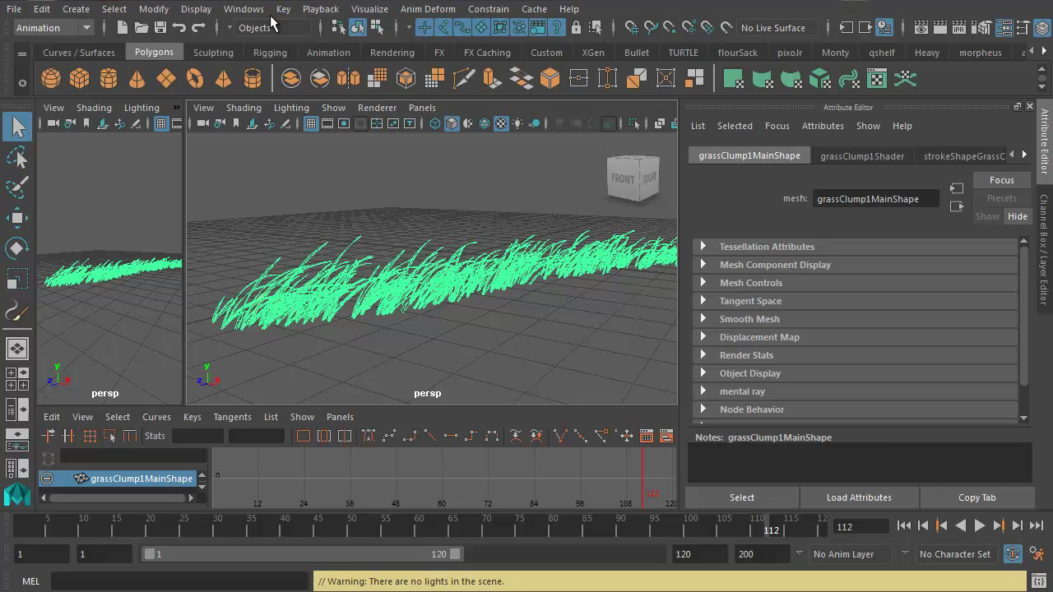
Step: Open the Outliner, expand grassClump1MeshGroup to show grassClump1Main, and select the group
left_click(243, 9)
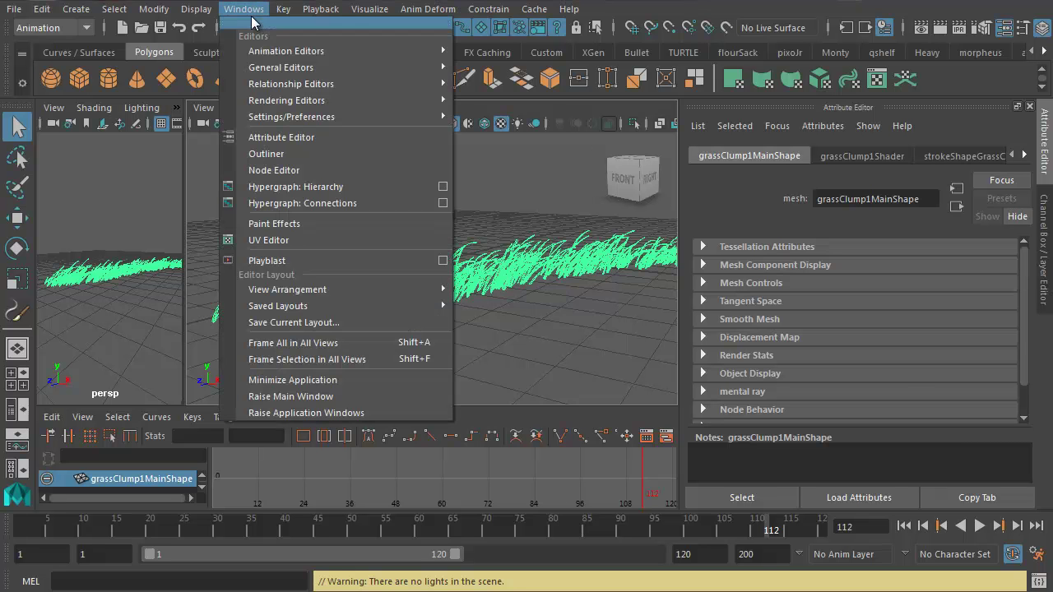
left_click(275, 153)
left_click_drag(684, 45, 541, 37)
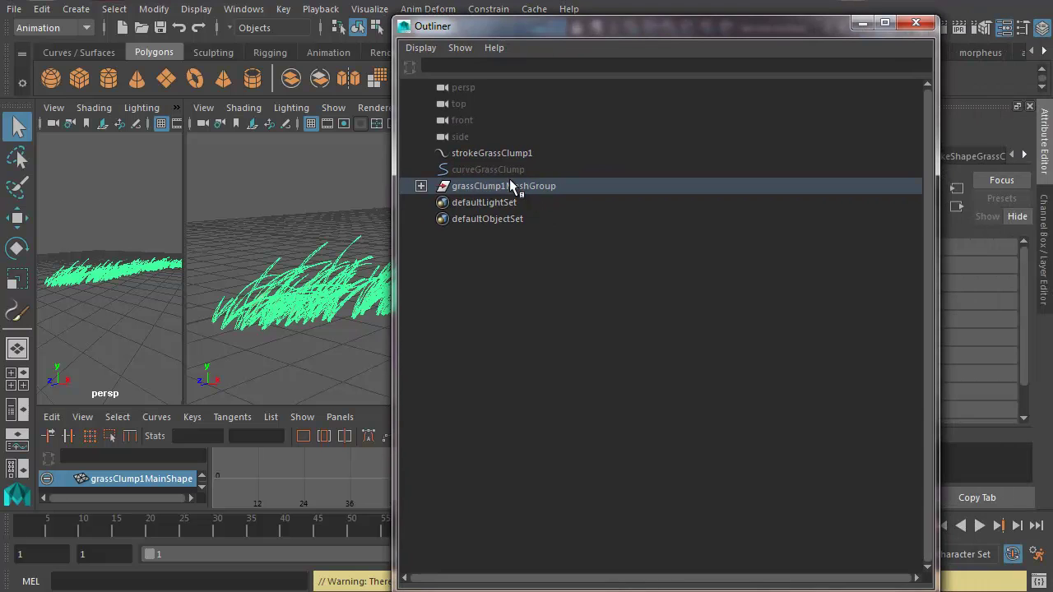
left_click(421, 186)
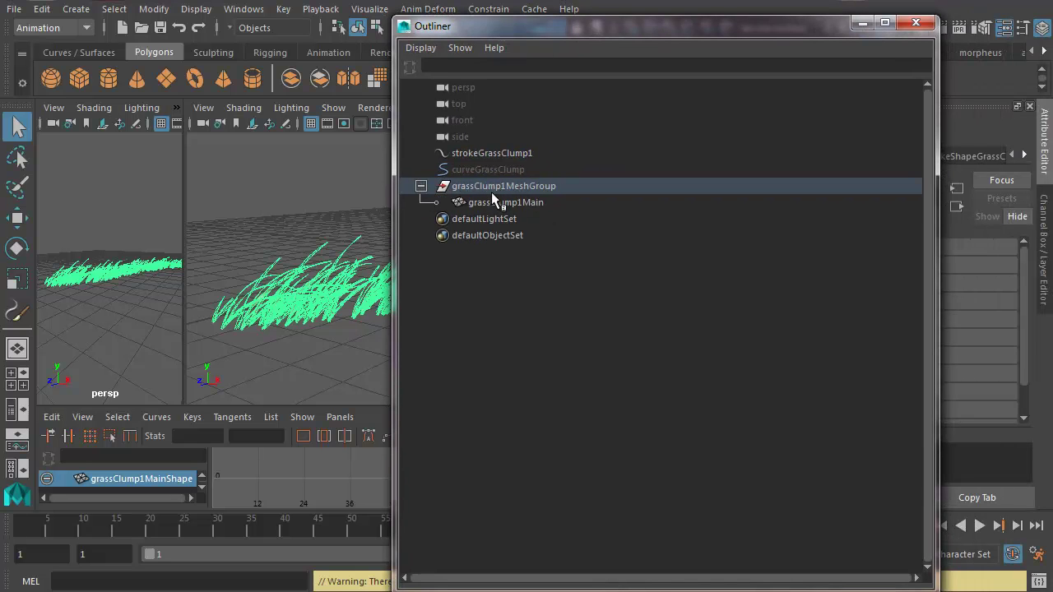
left_click(504, 200)
left_click(498, 190)
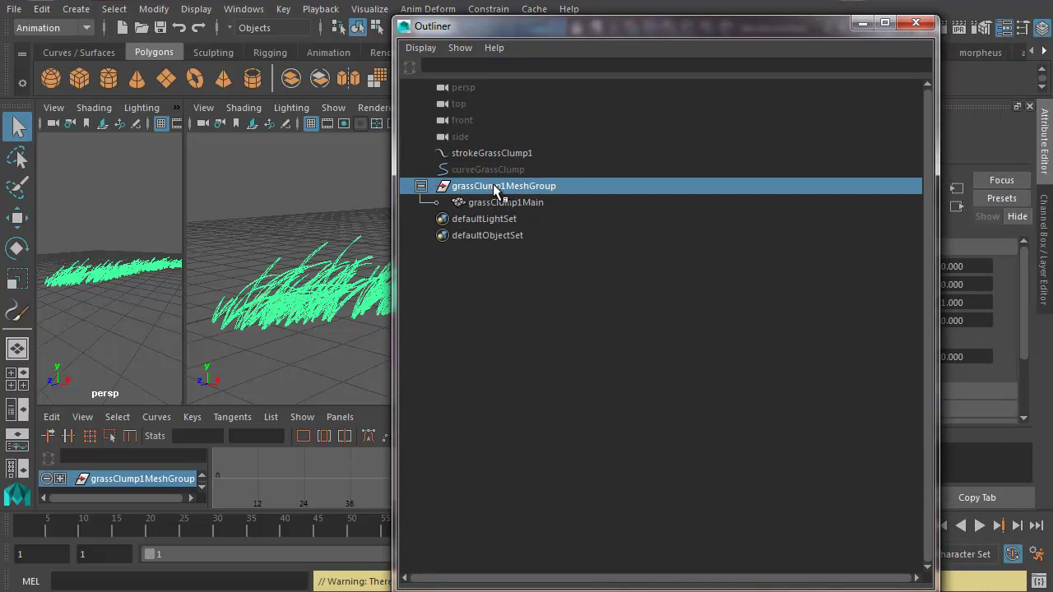
left_click(500, 201)
left_click(504, 188)
left_click_drag(566, 32, 699, 17)
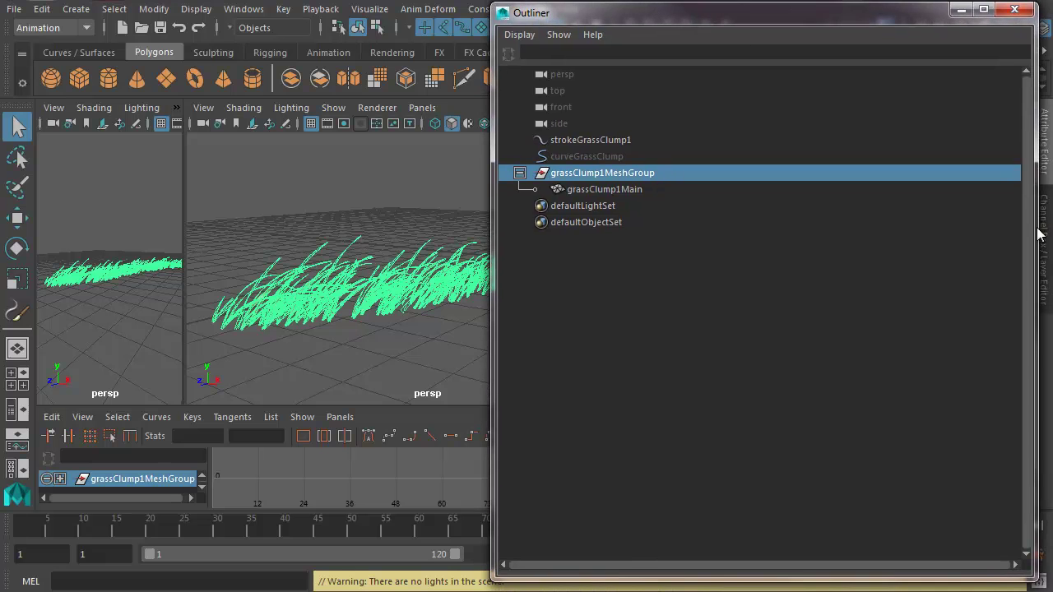
left_click_drag(1023, 229, 755, 153)
left_click_drag(631, 14, 776, 15)
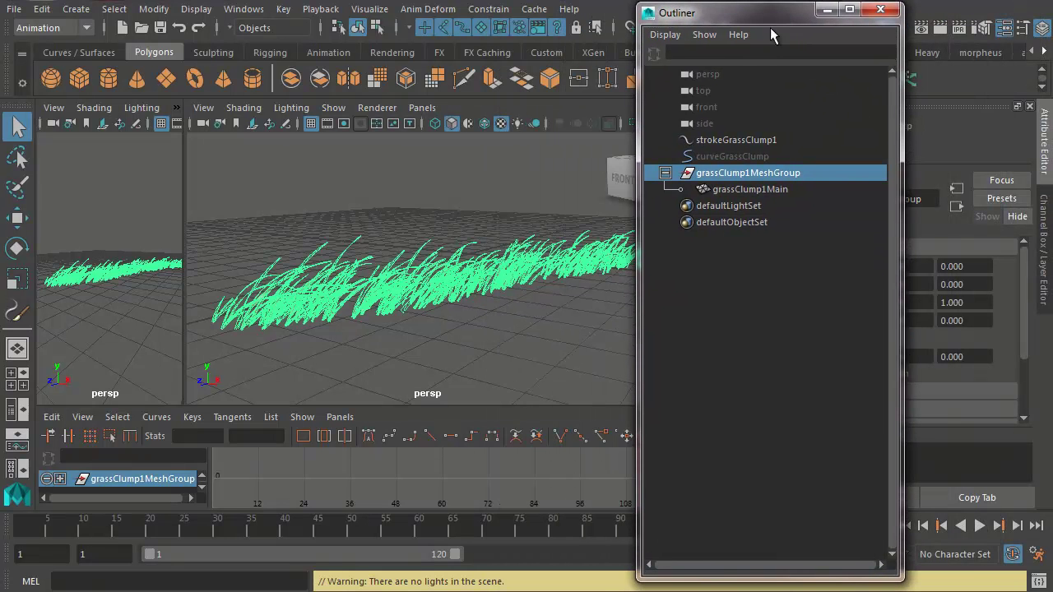
left_click(979, 526)
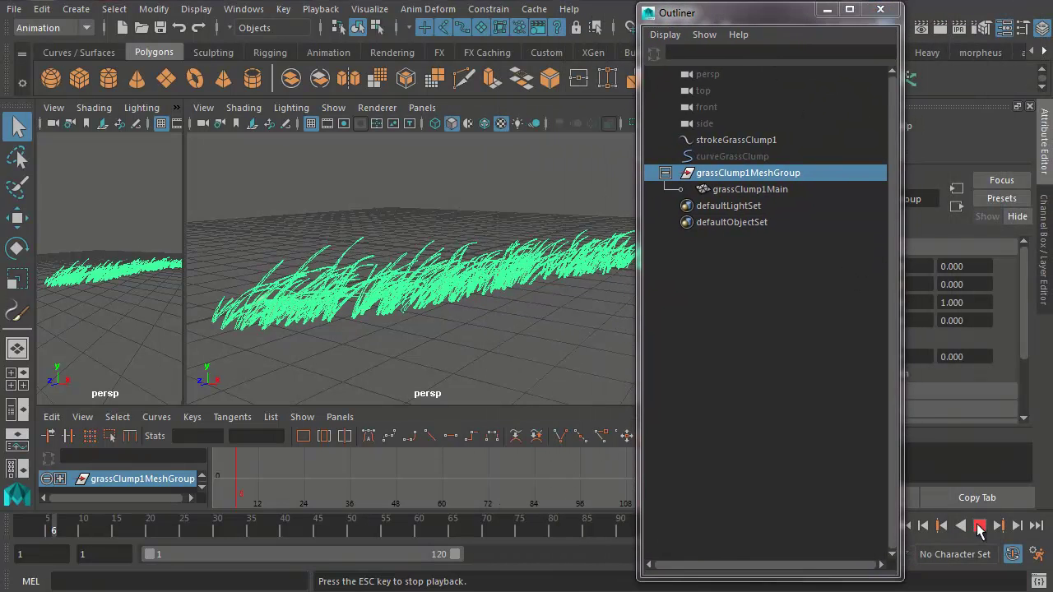
left_click(979, 527)
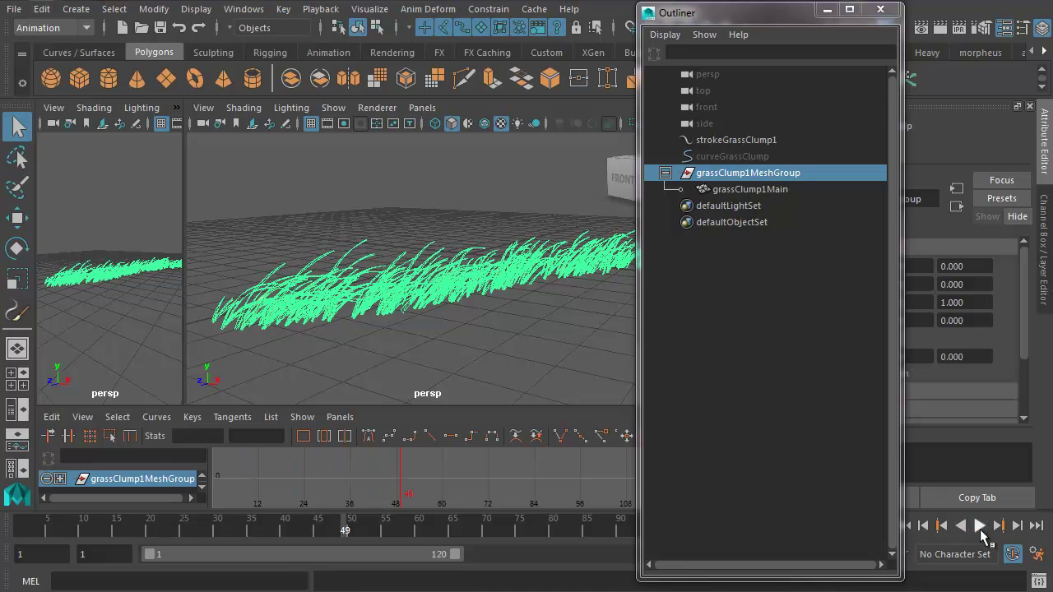
left_click(738, 141)
left_click(732, 157, "shift")
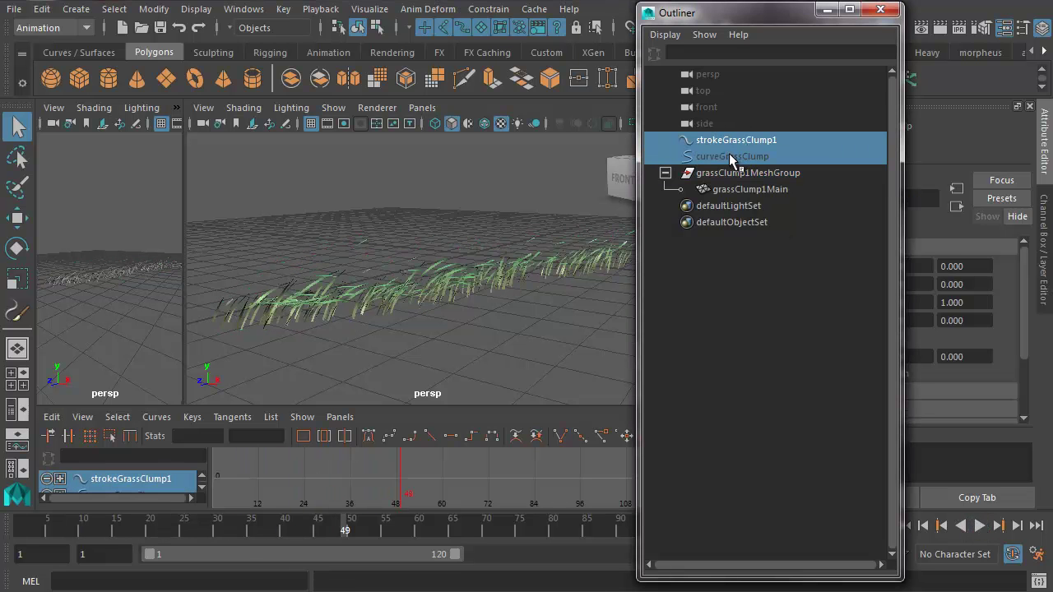
key("Delete")
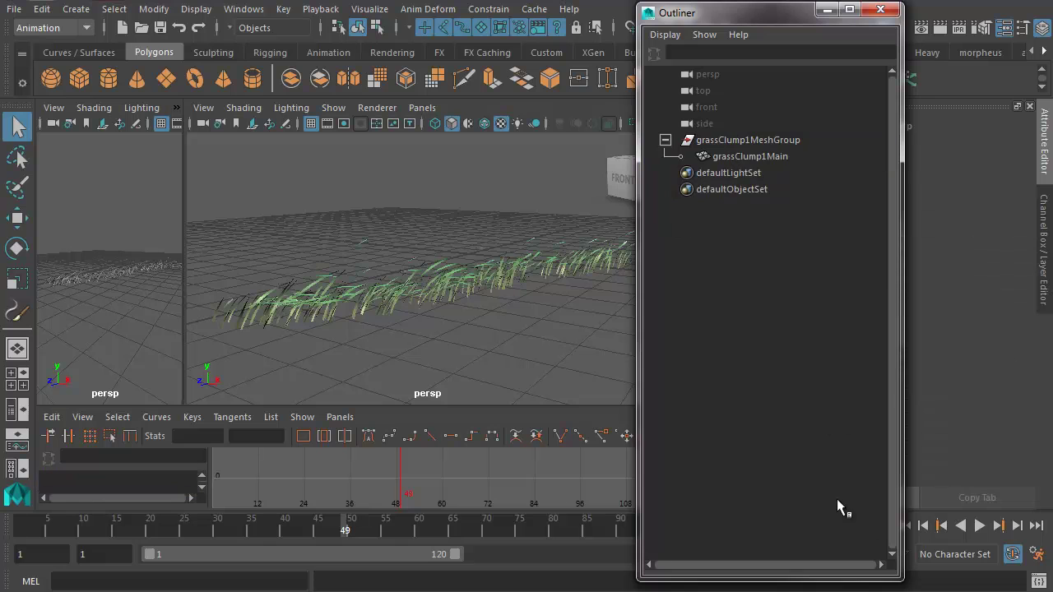
left_click(979, 527)
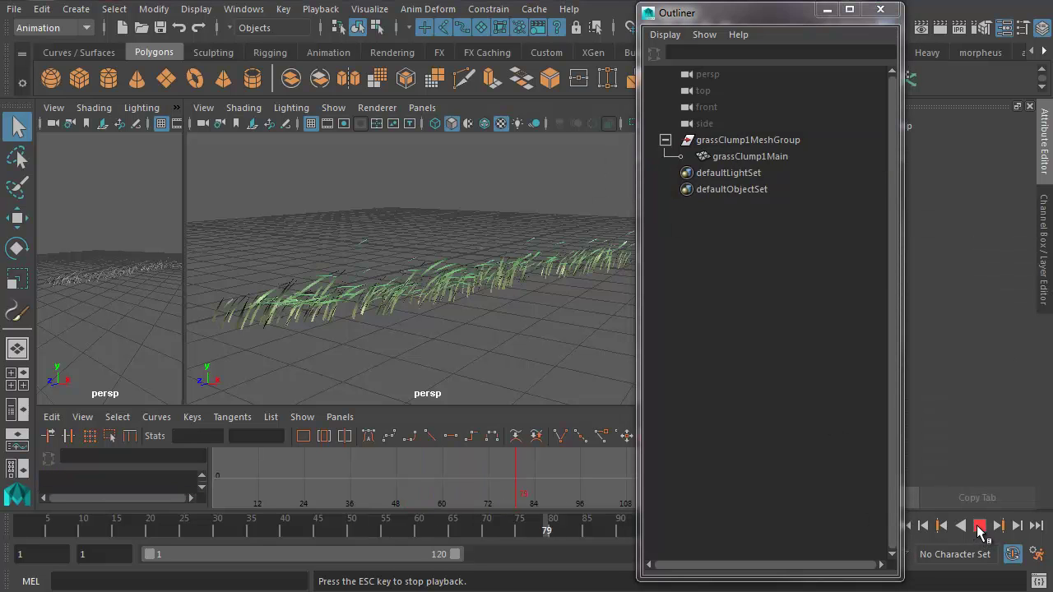
left_click(980, 527)
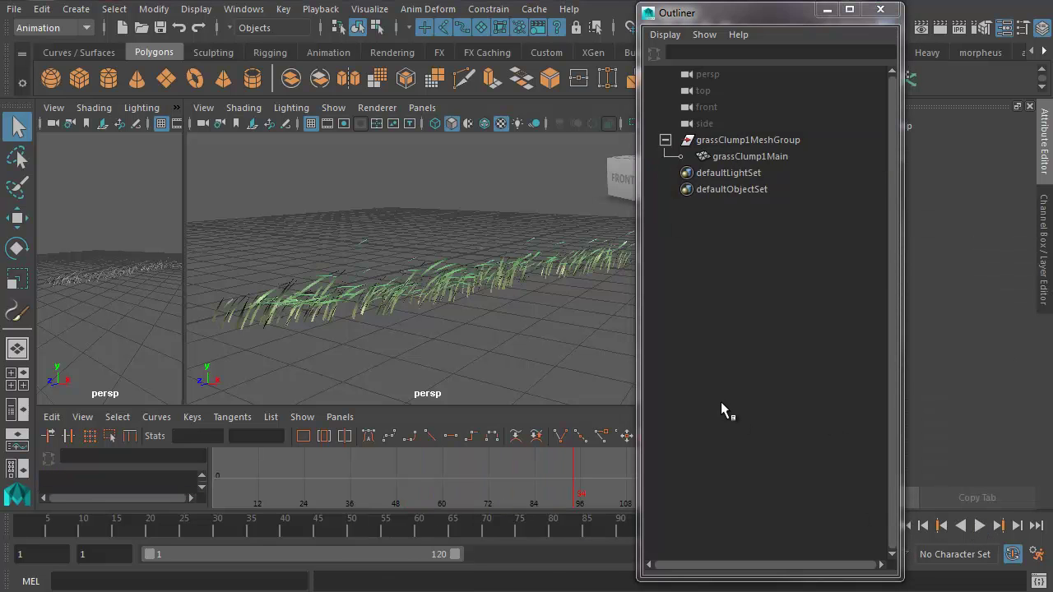
key("ctrl+z")
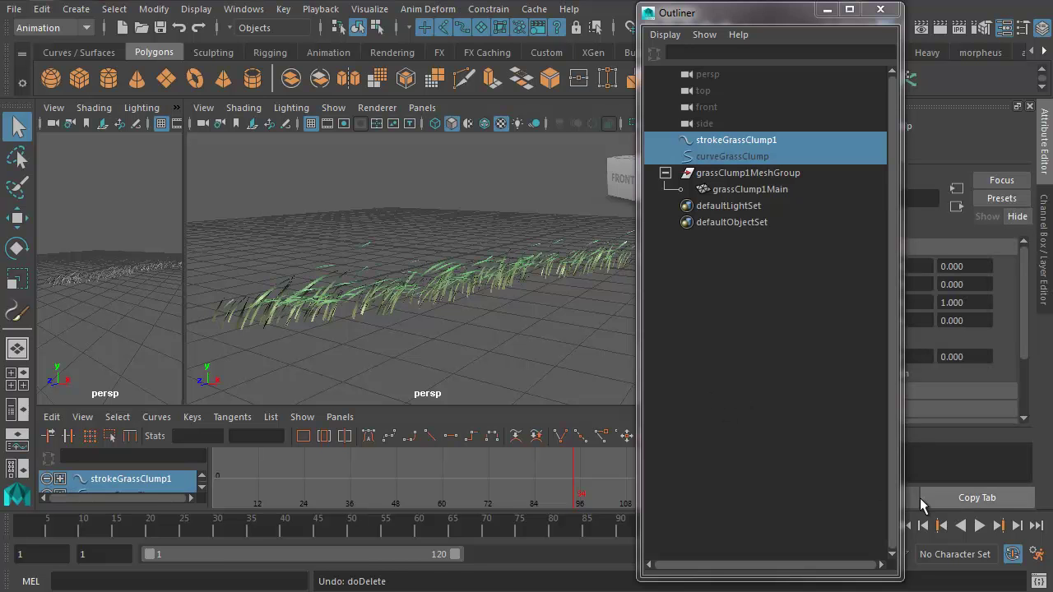
left_click(979, 527)
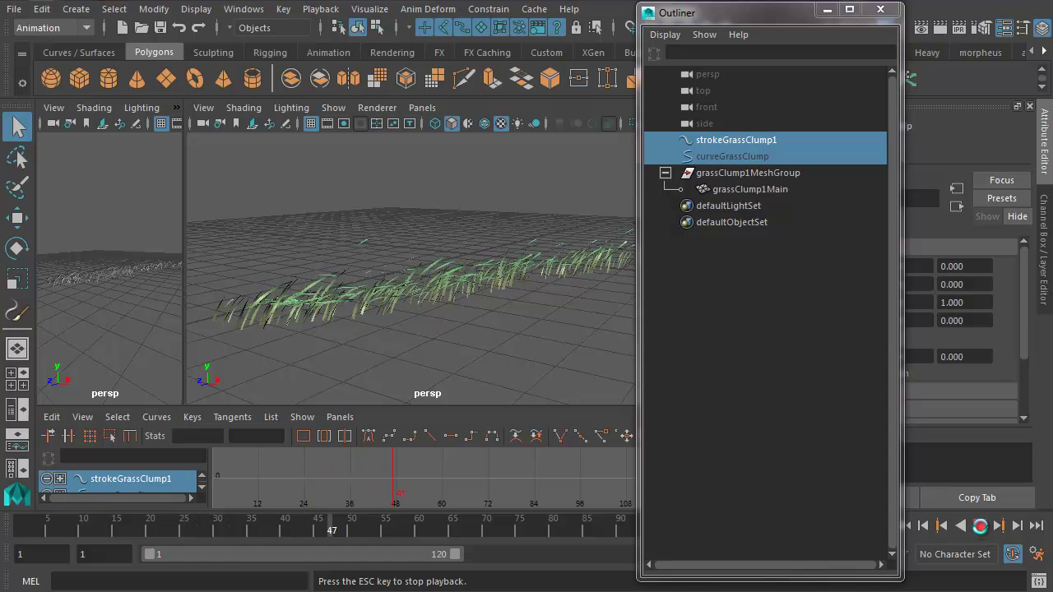
left_click(978, 528)
left_click_drag(765, 19, 785, 24)
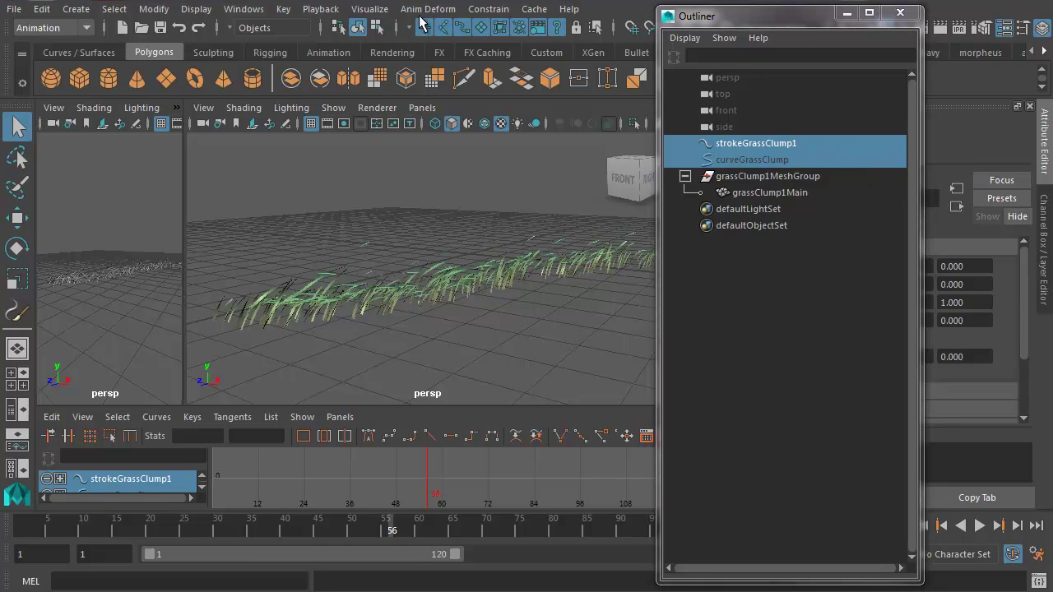
Step: Select grassClump1MeshGroup and open the Export Selection to Alembic option box
left_click(535, 14)
mouse_move(554, 39)
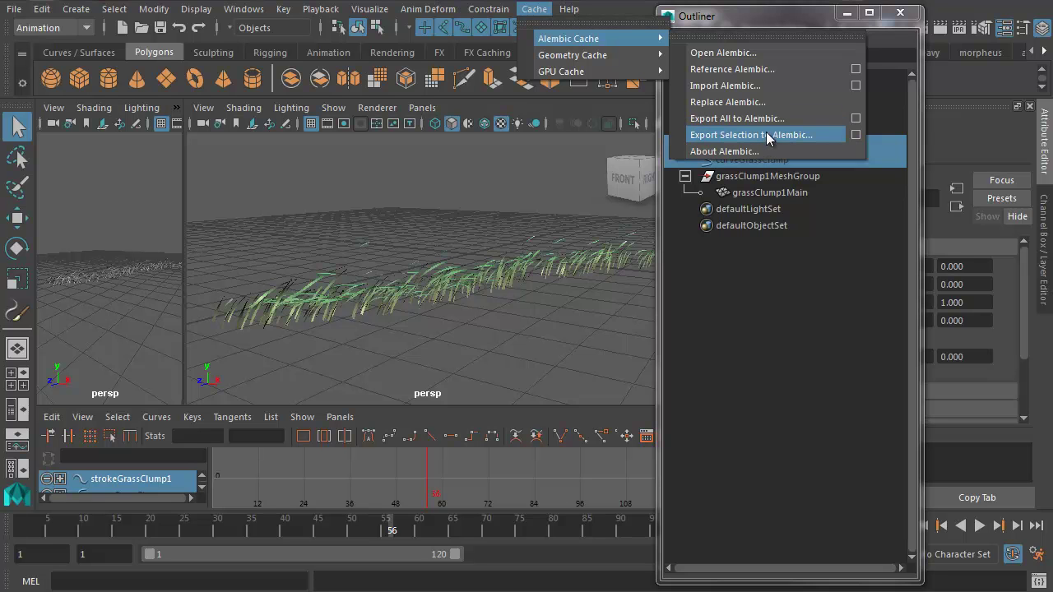
left_click(689, 4)
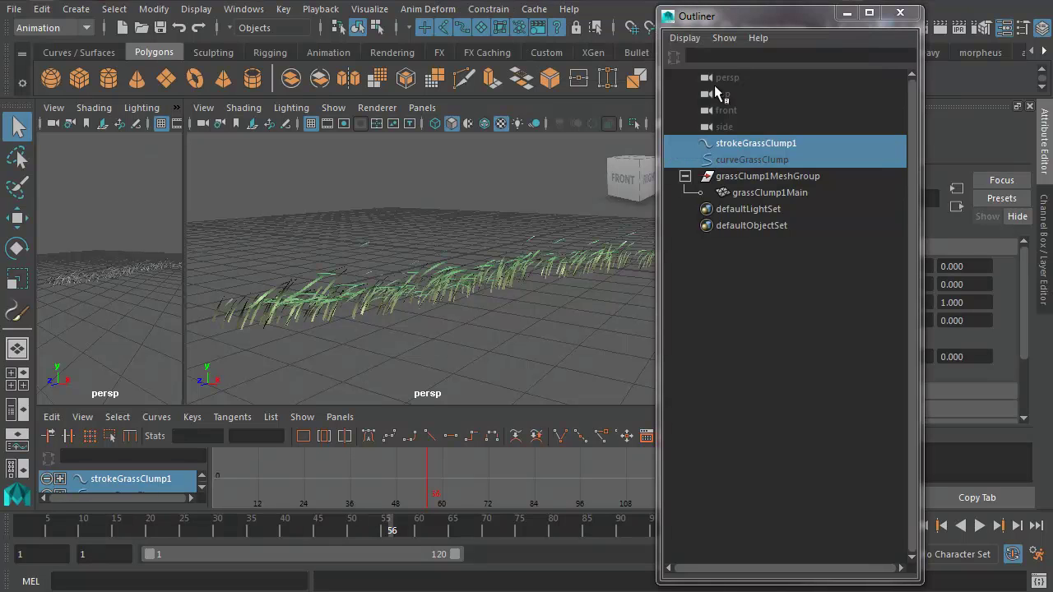
left_click(741, 178)
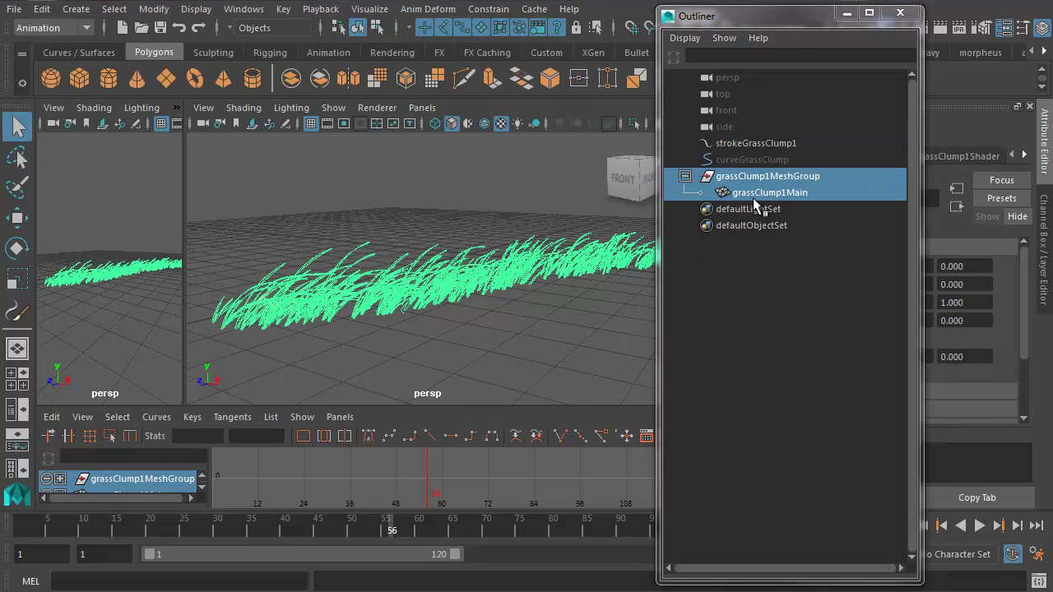
left_click(534, 10)
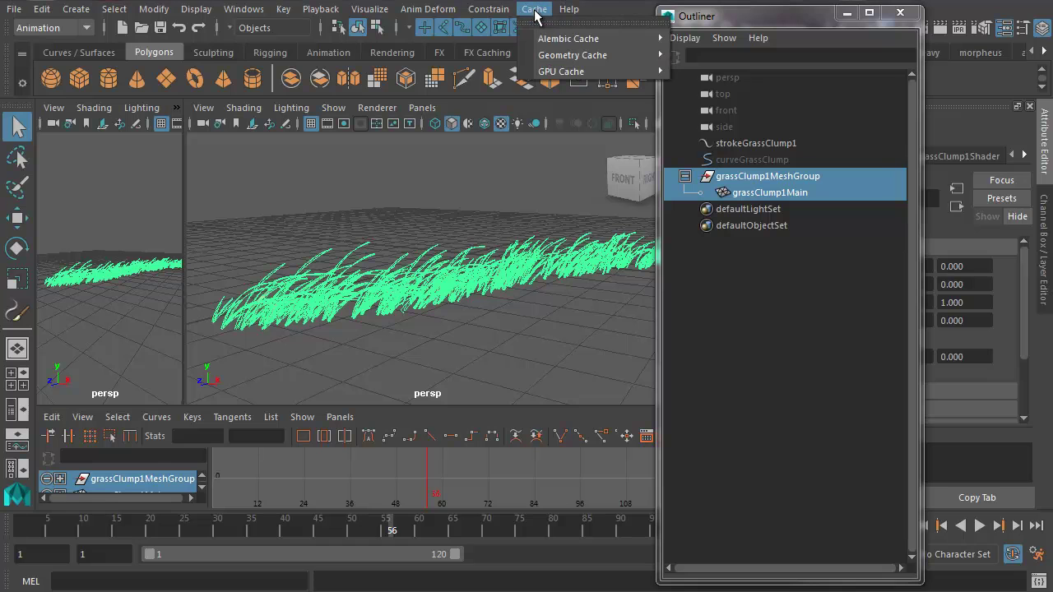
mouse_move(601, 39)
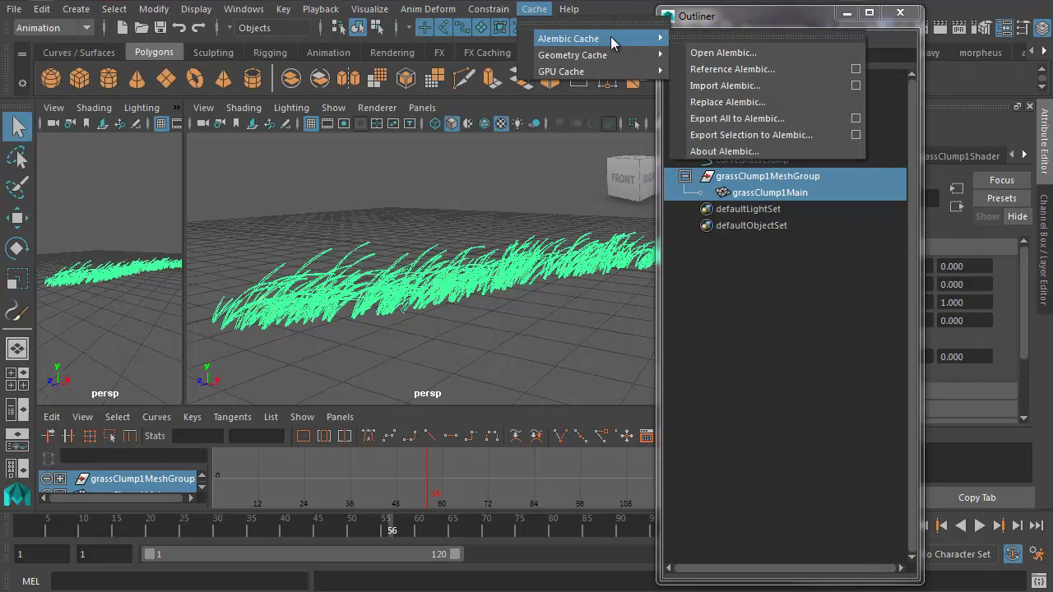
left_click(856, 135)
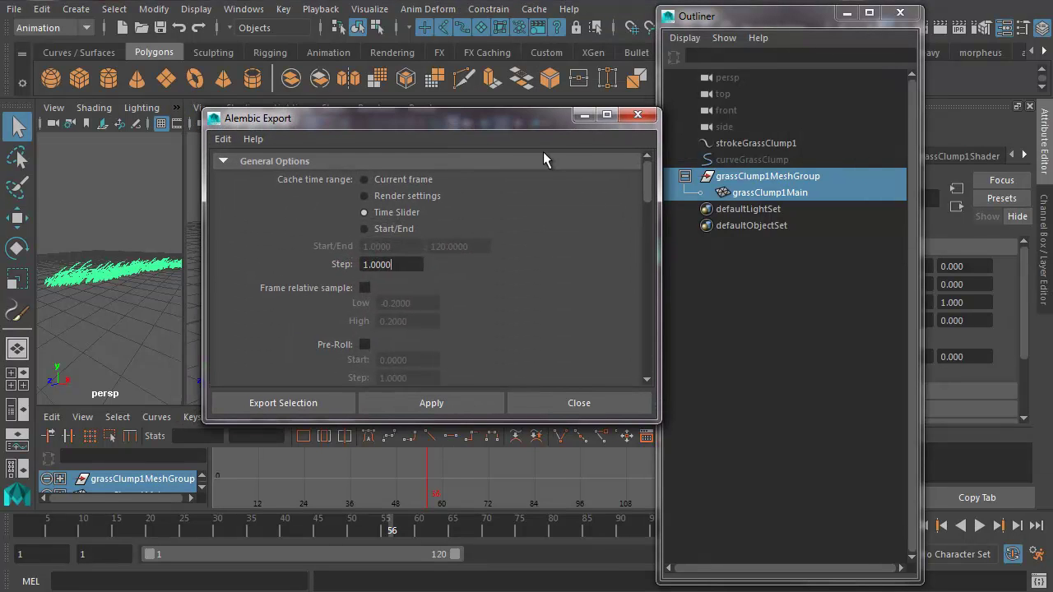
Step: Enlarge the Alembic Export window to reveal Cache Time Ranges, then start Export Selection
left_click_drag(658, 422, 876, 533)
left_click_drag(619, 113, 597, 41)
left_click_drag(564, 461, 570, 546)
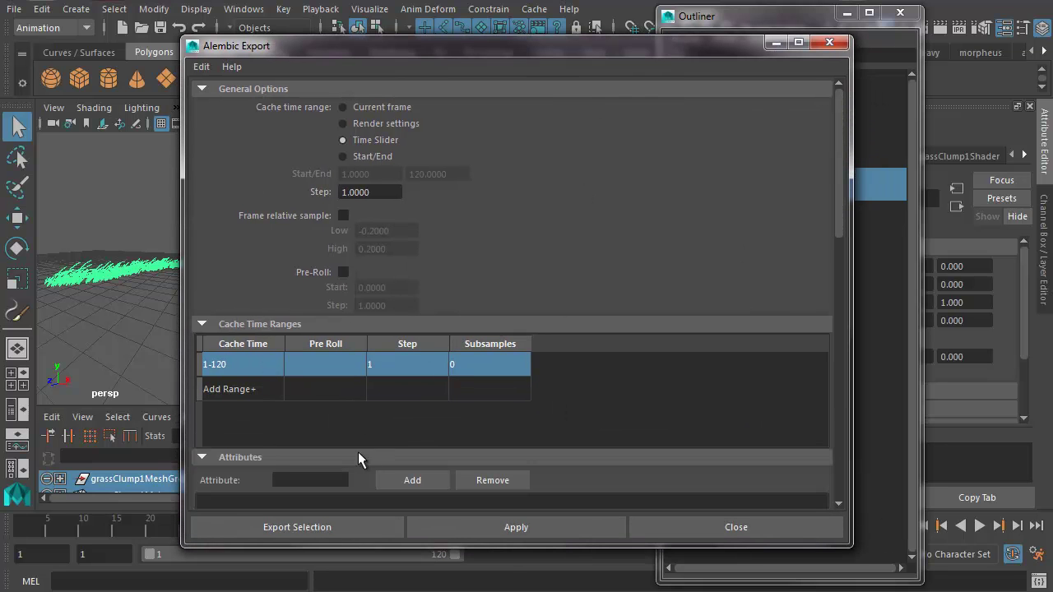
left_click(325, 530)
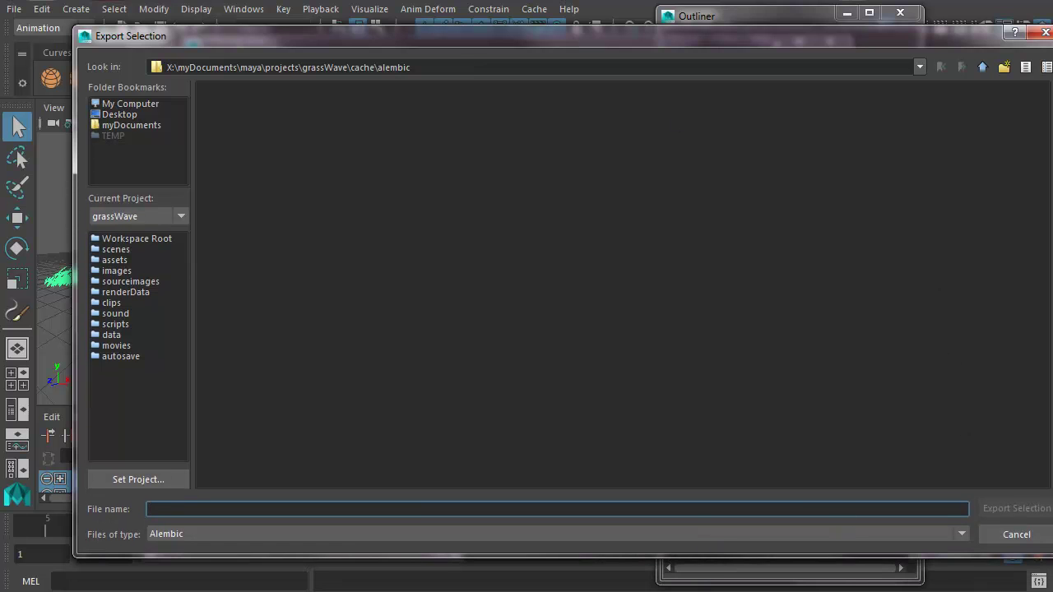
Step: Export the selection as grassGeoCache, then inspect the alembic cache folder in Explorer
left_click(200, 511)
type("grassGeoCache")
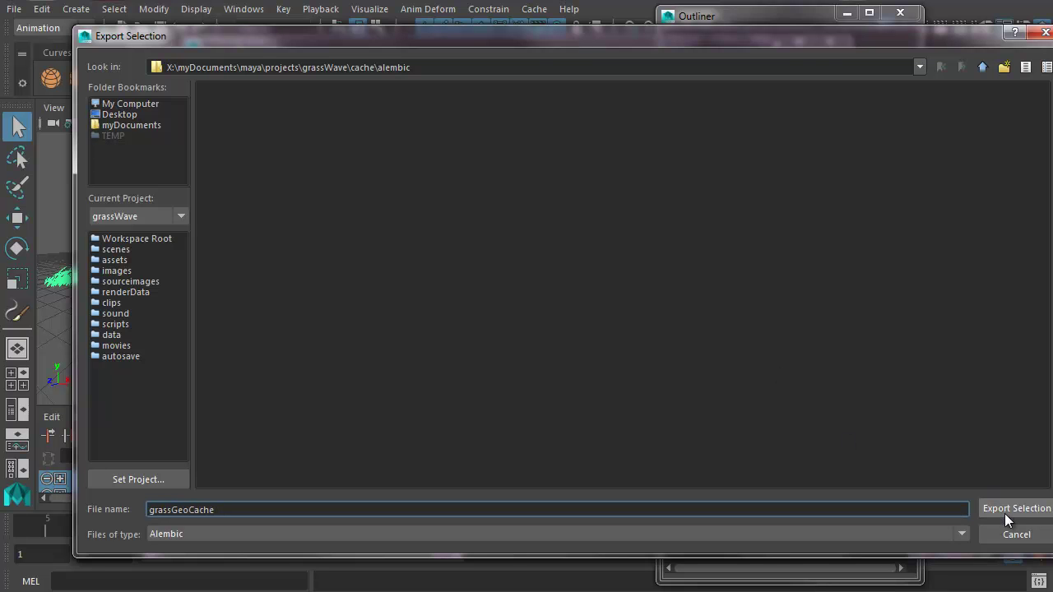
left_click(1005, 513)
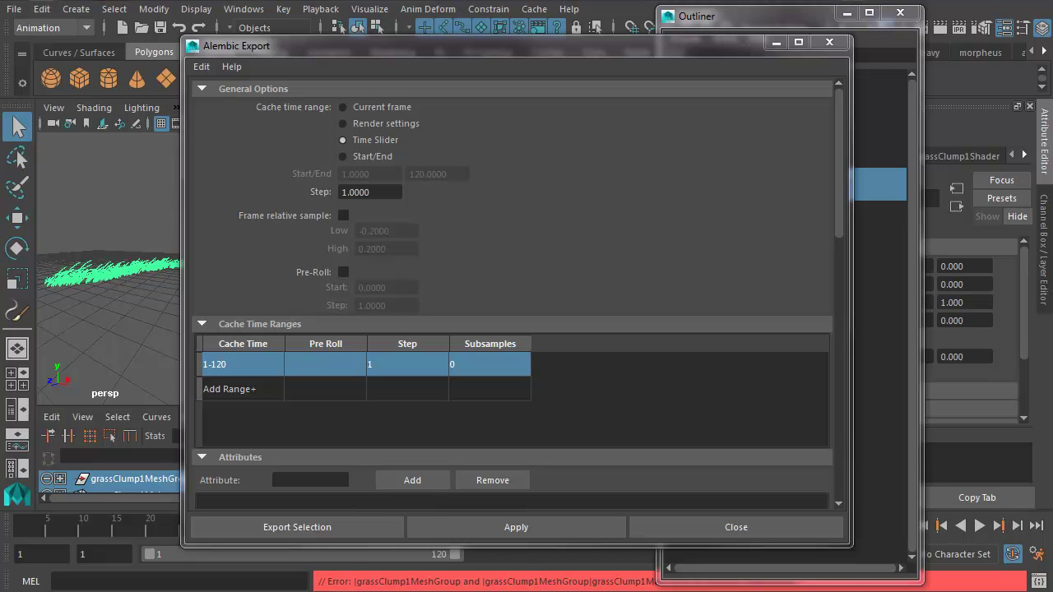
key("alt+Tab")
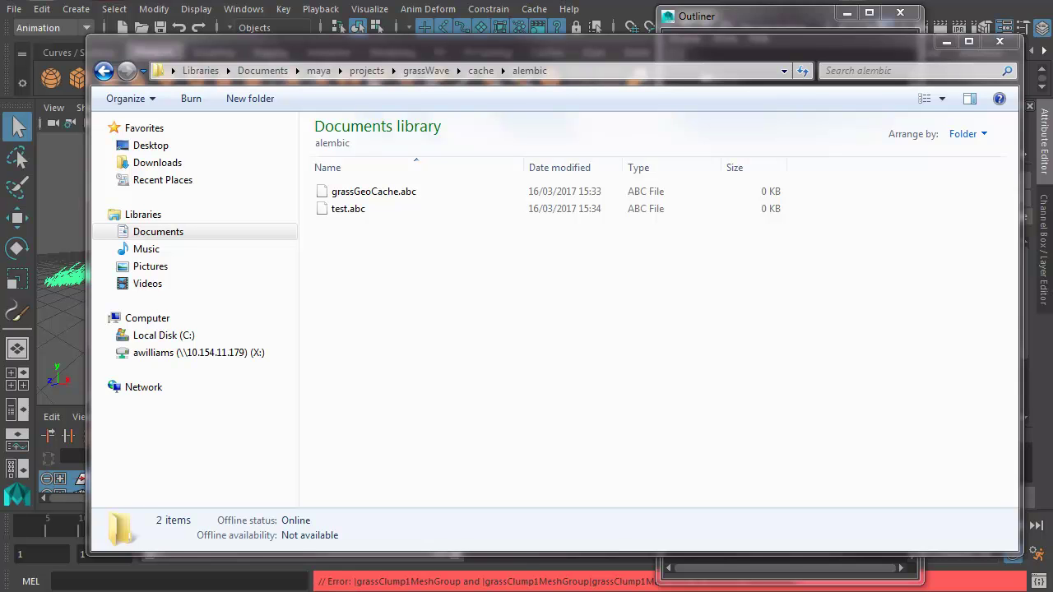
Step: Import grassGeoCache.abc from the grassWave project's cache > alembic folder
left_click(14, 9)
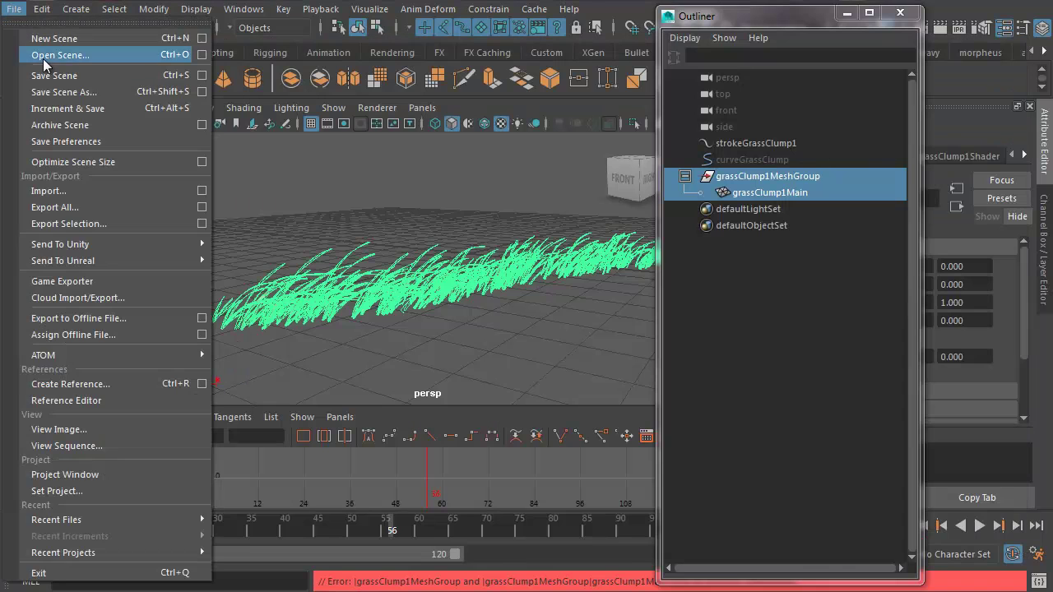
left_click(71, 190)
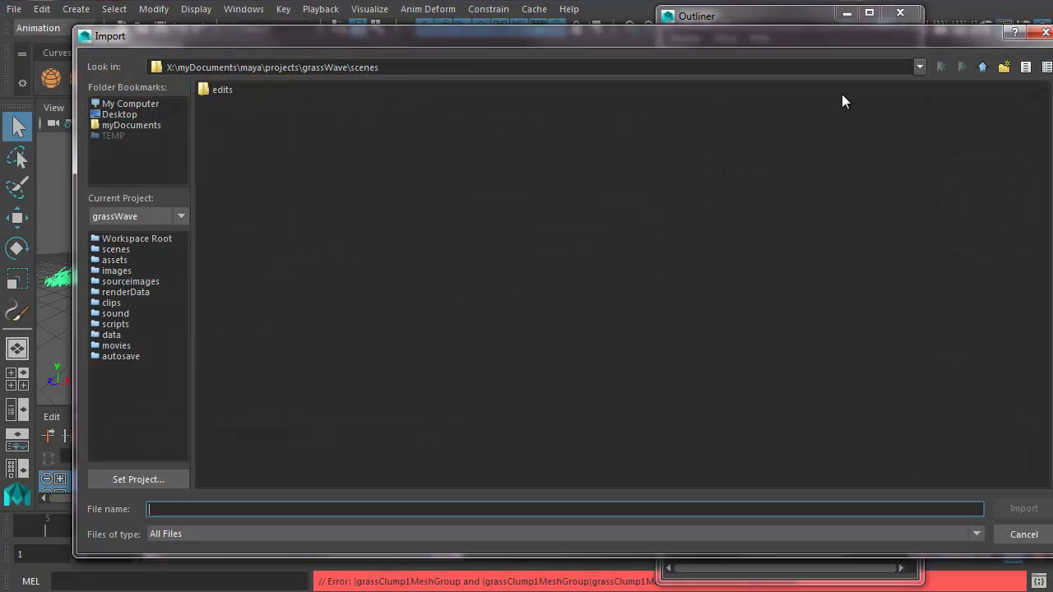
left_click(979, 68)
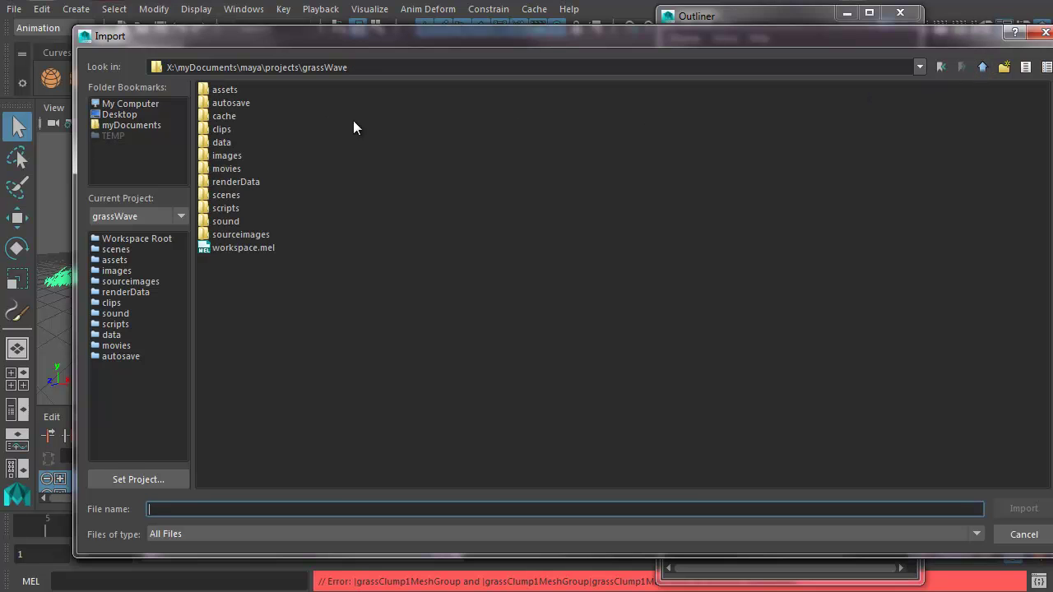
double_click(273, 115)
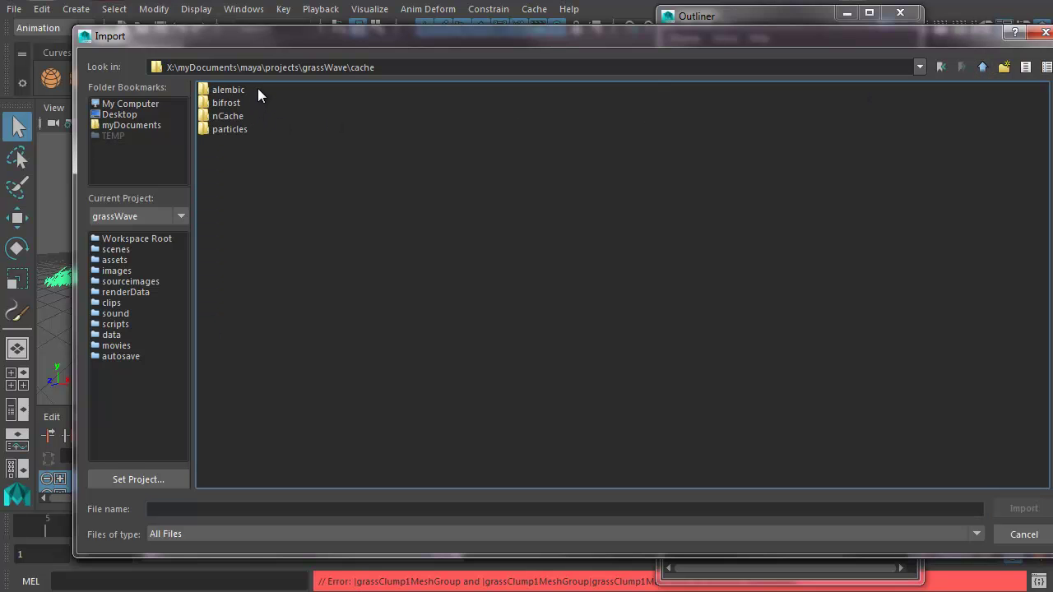
double_click(235, 89)
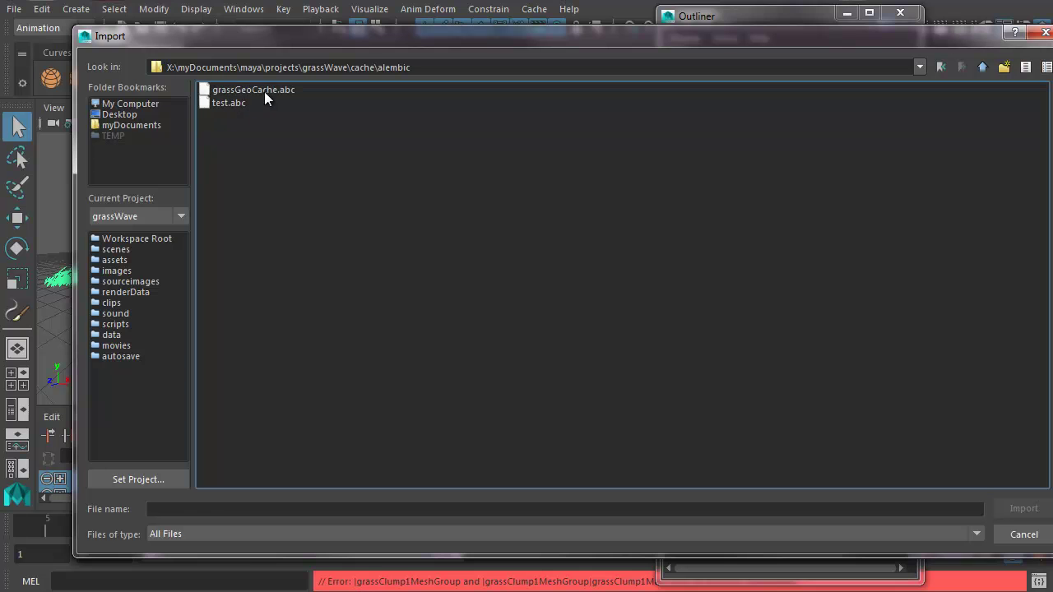
left_click(263, 89)
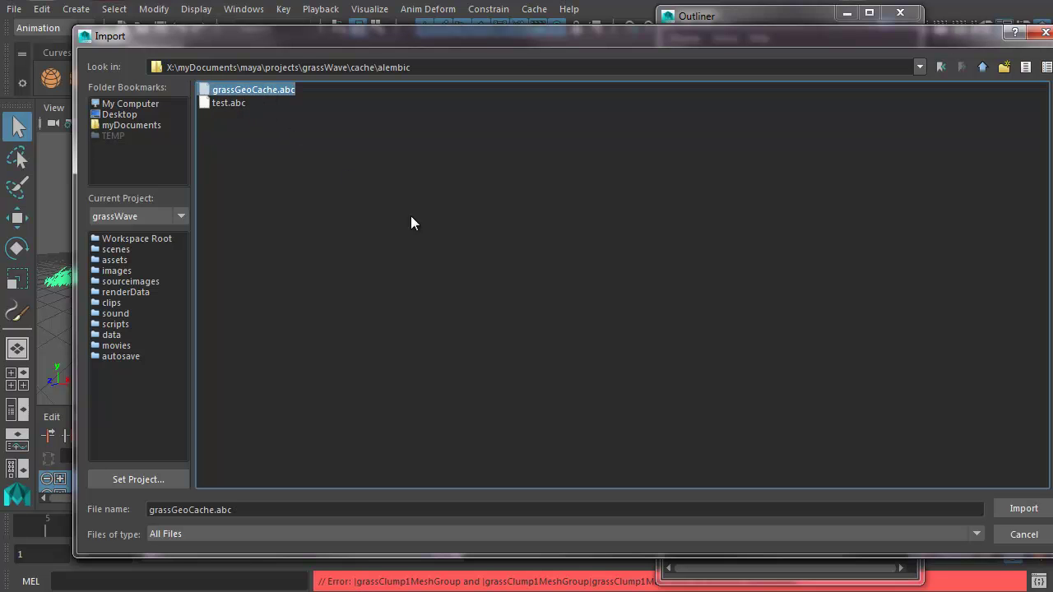
left_click(1020, 510)
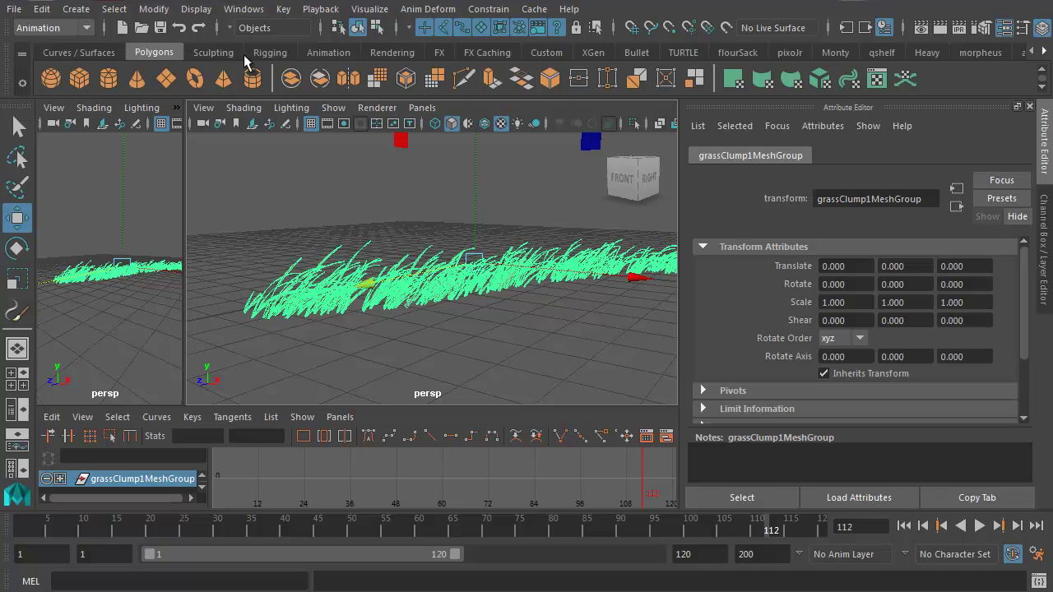
Step: Export the selected grass group to Alembic, naming the file grassGeoCache1.abc
left_click(533, 10)
mouse_move(556, 41)
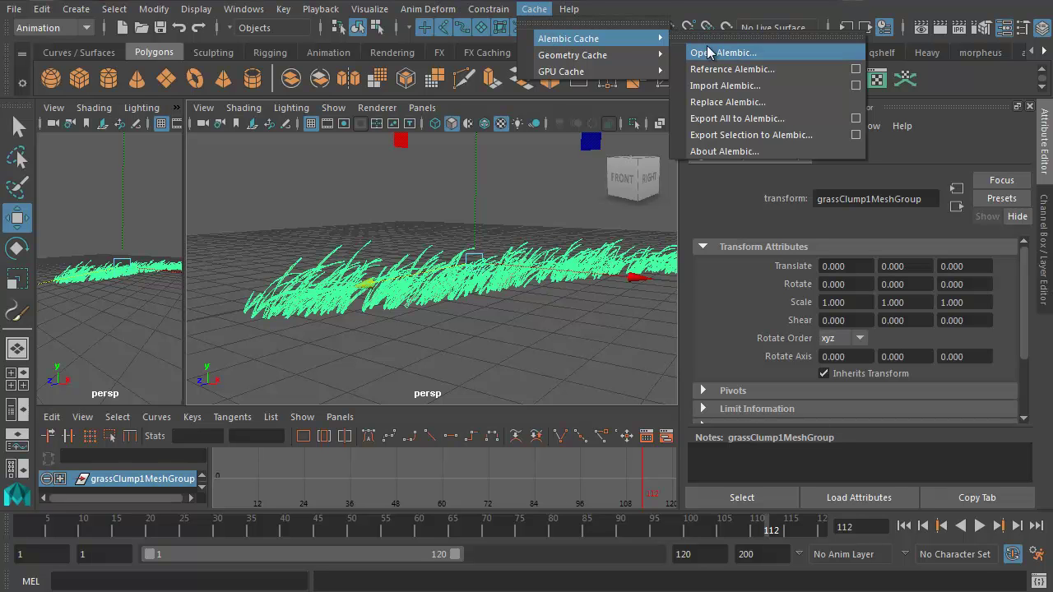
left_click(752, 139)
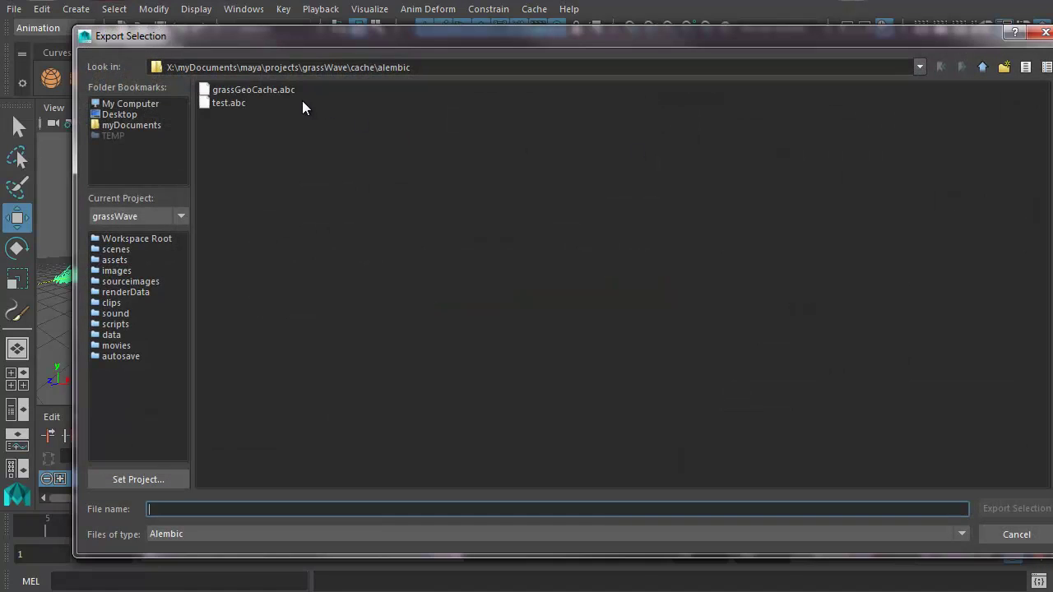
left_click(306, 94)
left_click(279, 90)
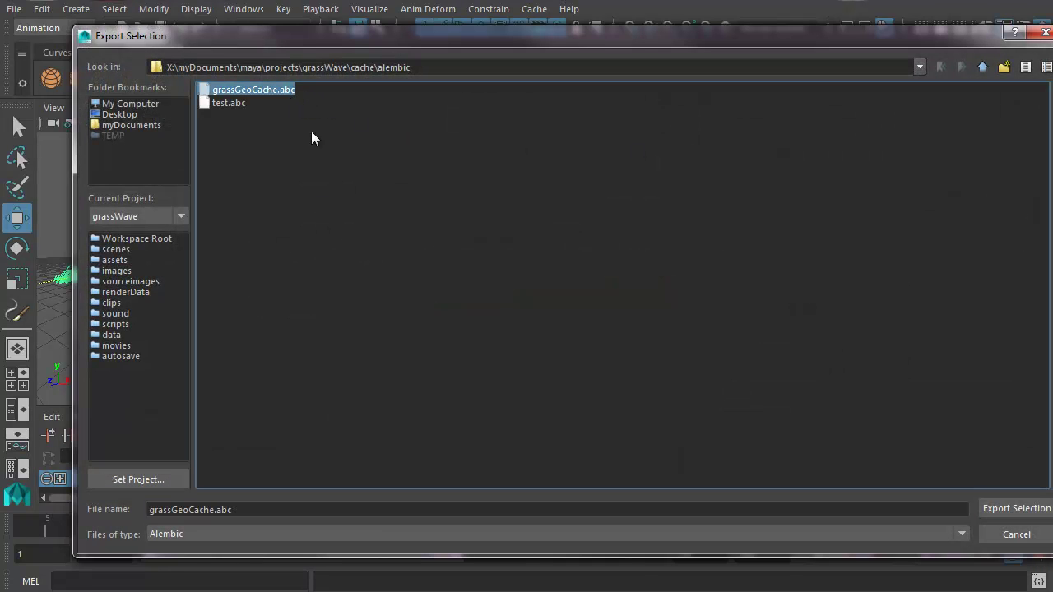
left_click(285, 511)
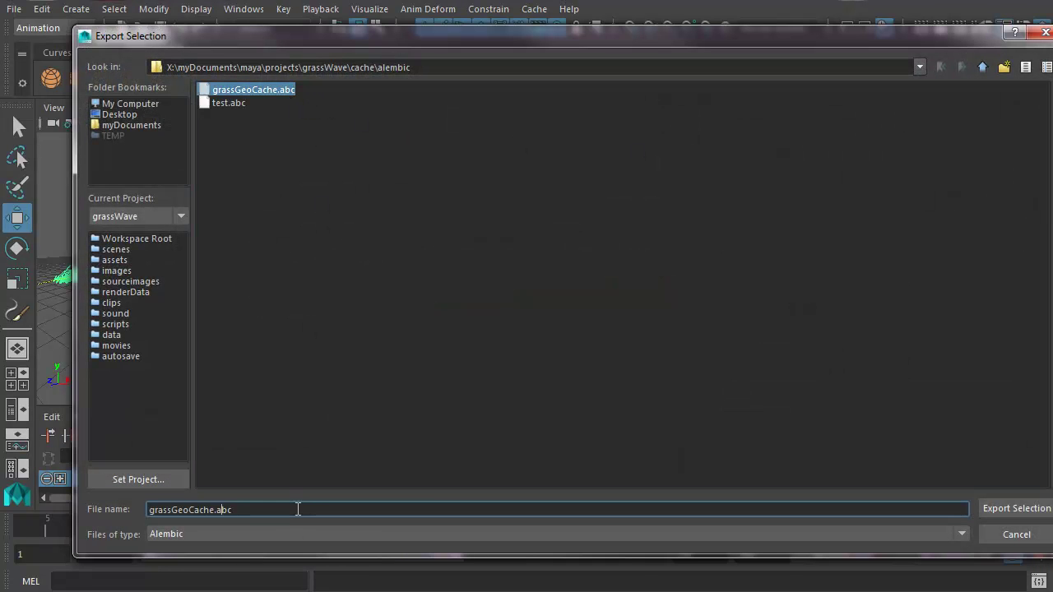
type("1")
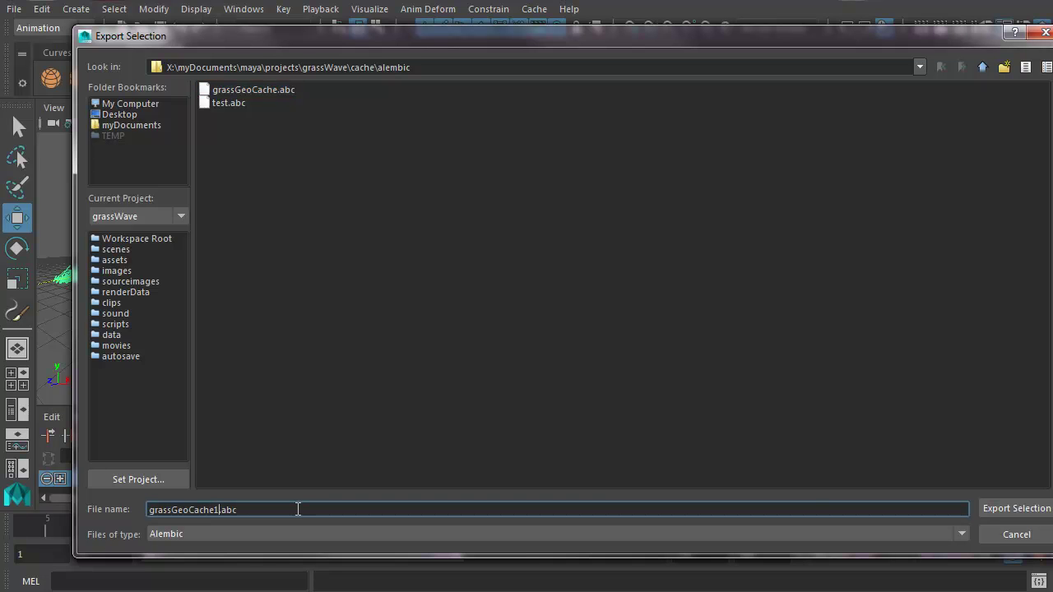
left_click(1017, 508)
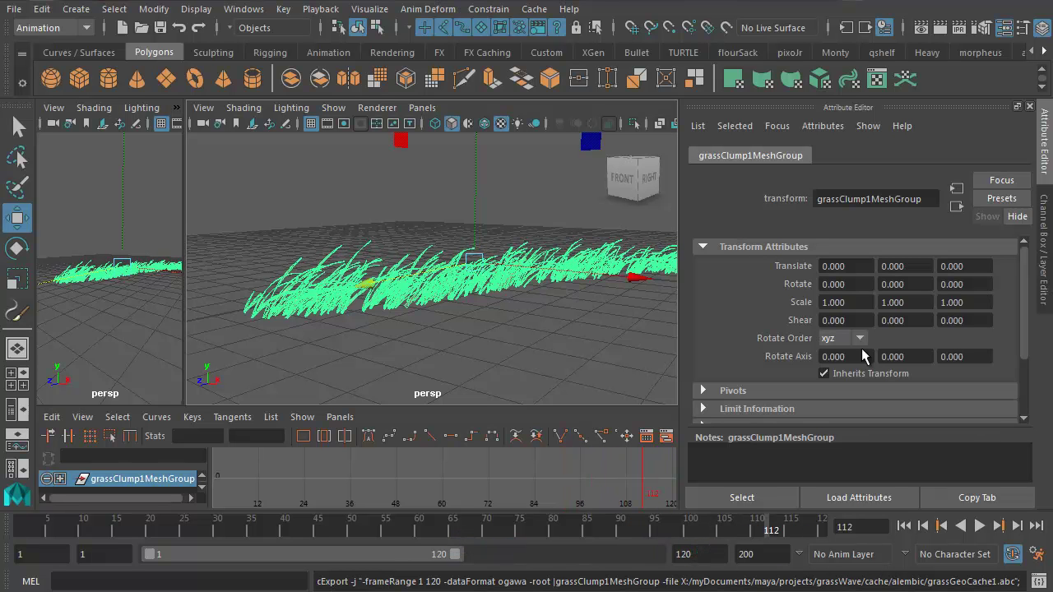
Step: Import the grassGeoCache1.abc cache into the scene, then go to the editor windows list
left_click(14, 9)
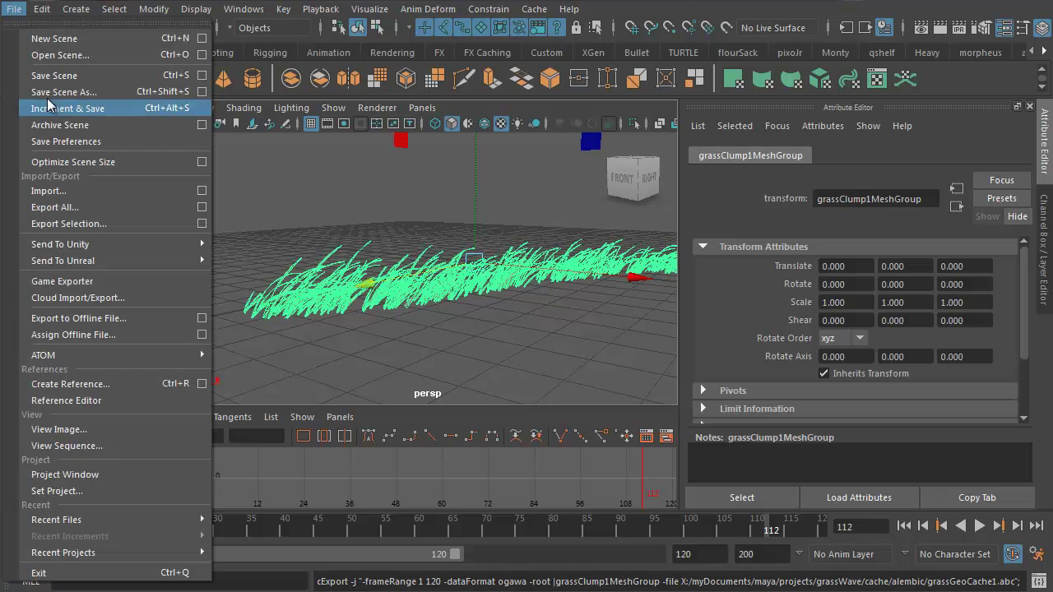
left_click(90, 197)
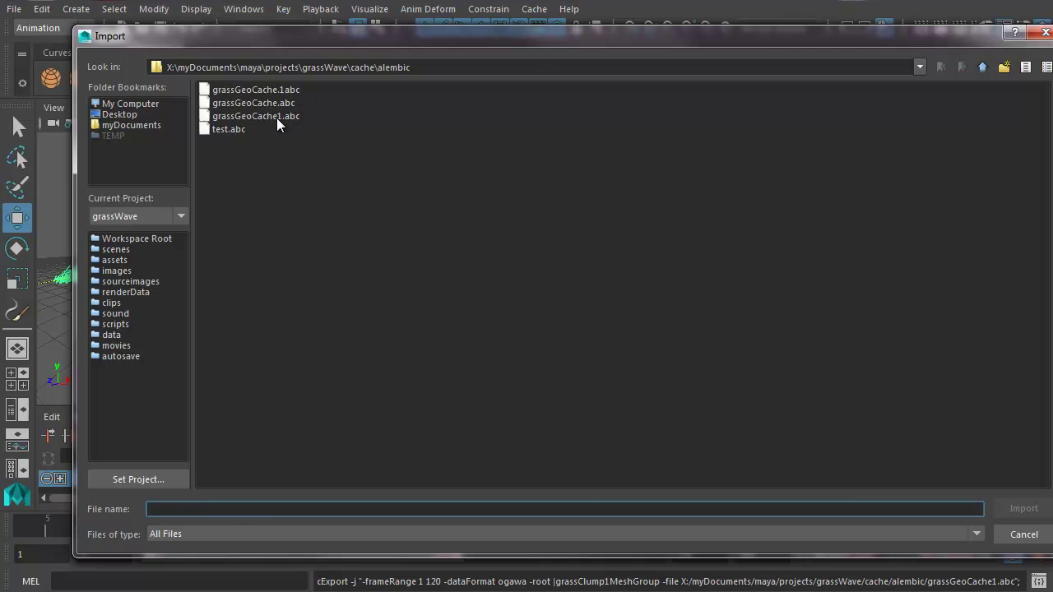
left_click(274, 116)
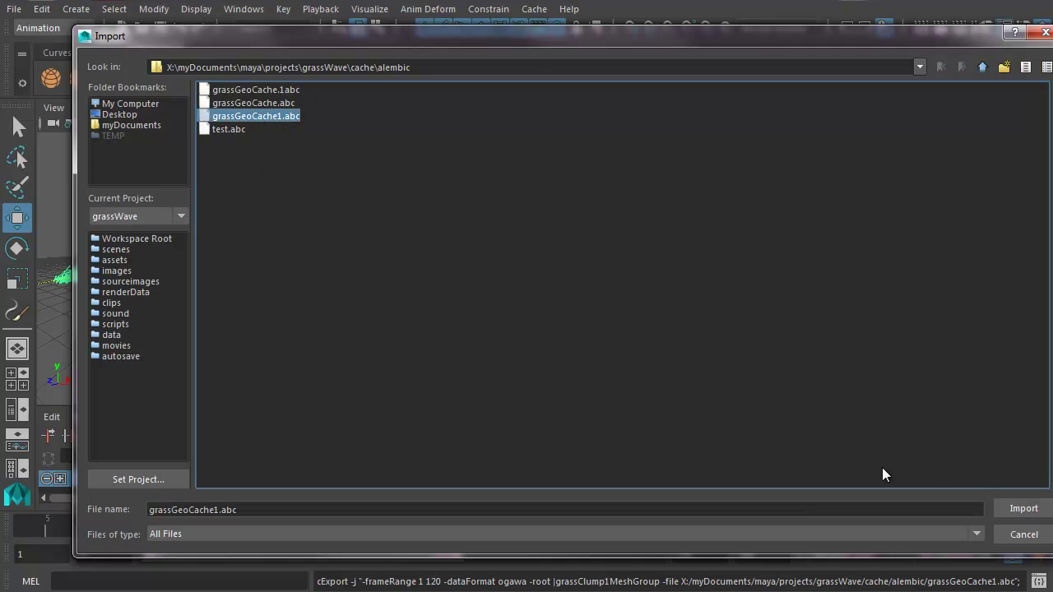
left_click(1019, 510)
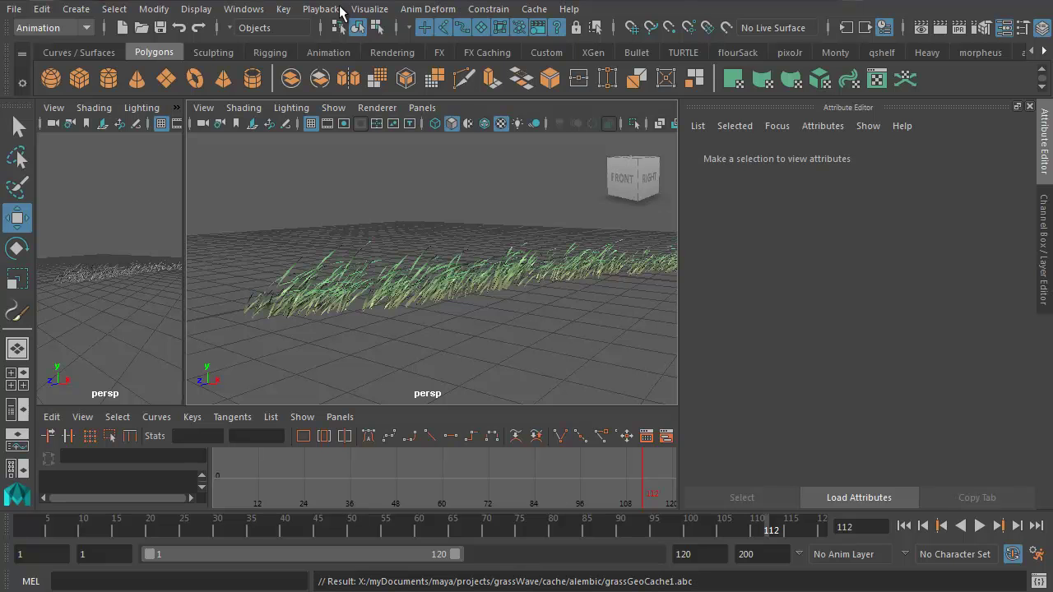
left_click(244, 9)
Step: Open the Outliner, select the imported grassGeoCache2 grass group and orbit to inspect it
left_click(283, 154)
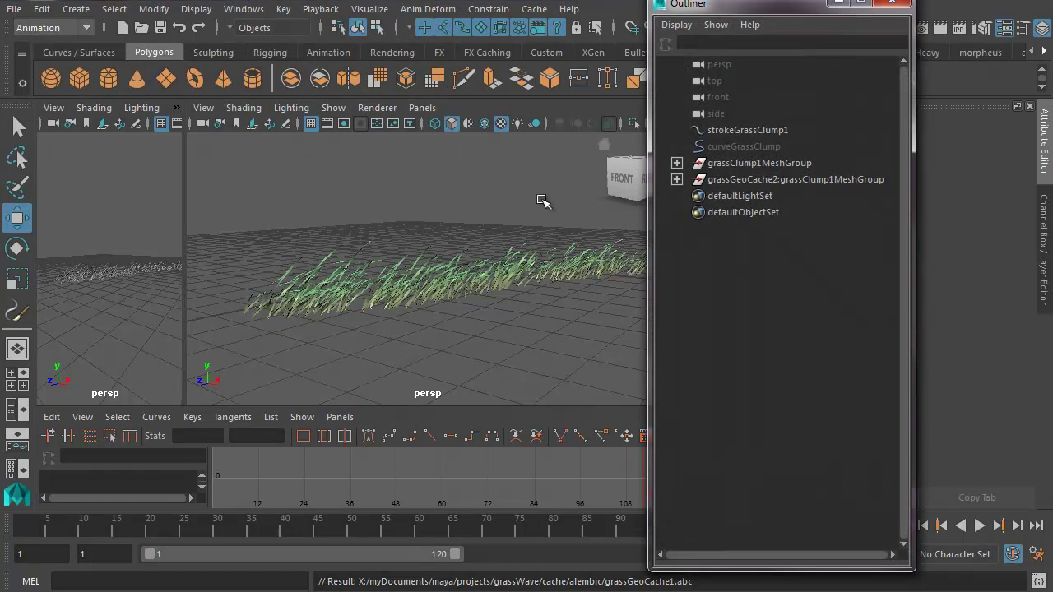
left_click_drag(771, 14, 669, 19)
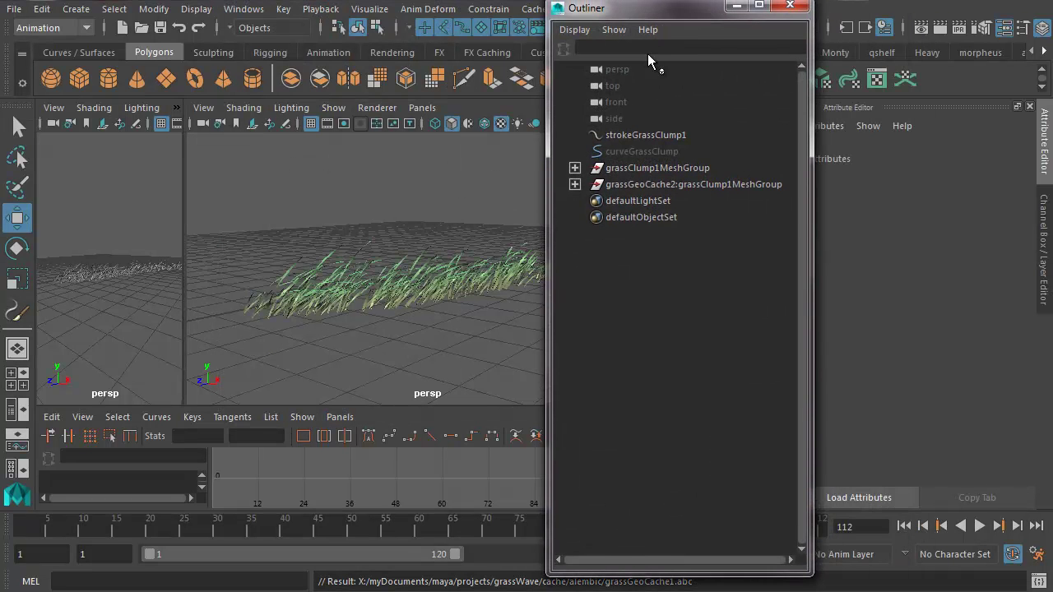
left_click(650, 184)
left_click_drag(451, 249, 406, 329, "alt")
left_click_drag(288, 284, 280, 301)
left_click_drag(280, 301, 326, 321, "alt")
right_click_drag(326, 321, 460, 337, "alt")
Step: Delete the original strokeGrassClump1, curveGrassClump and grassClump1MeshGroup
left_click(654, 168)
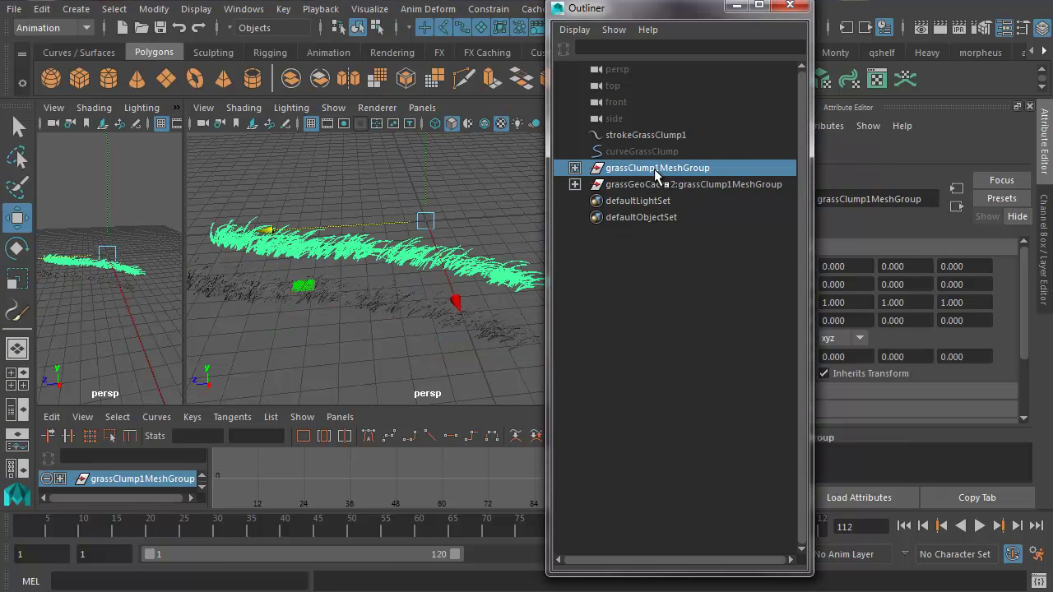
left_click_drag(659, 133, 648, 172)
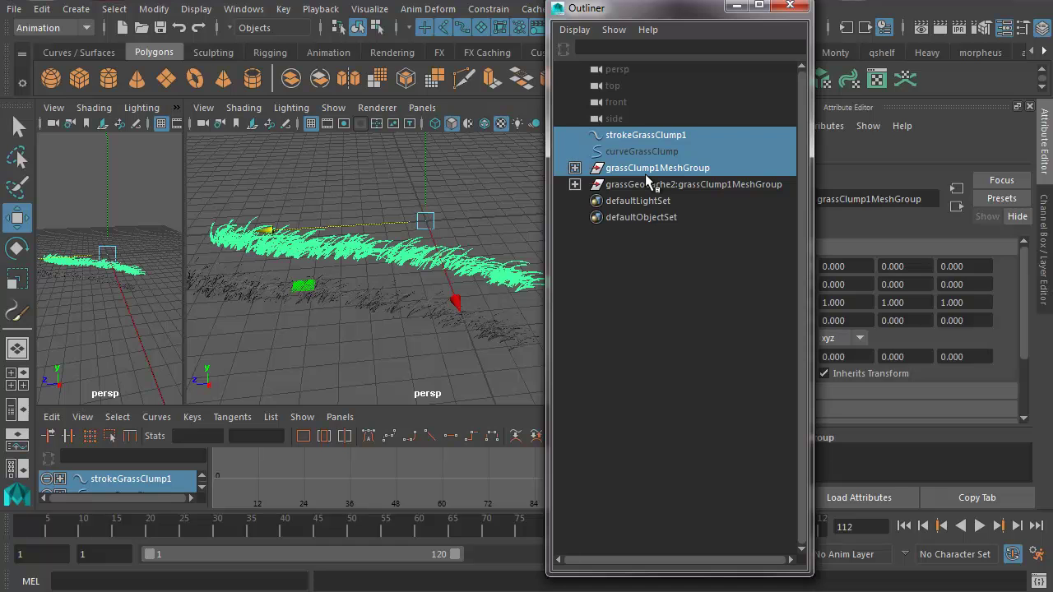
key("Delete")
Step: Select the imported grass, preview its animation up to frame 38, and close the Outliner
left_click(420, 313)
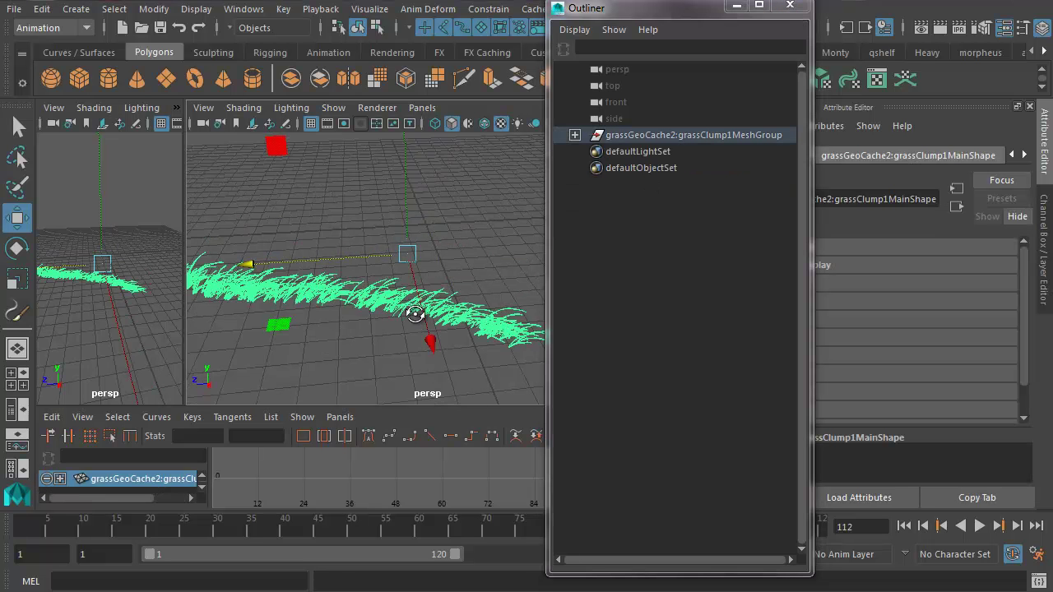
left_click(976, 527)
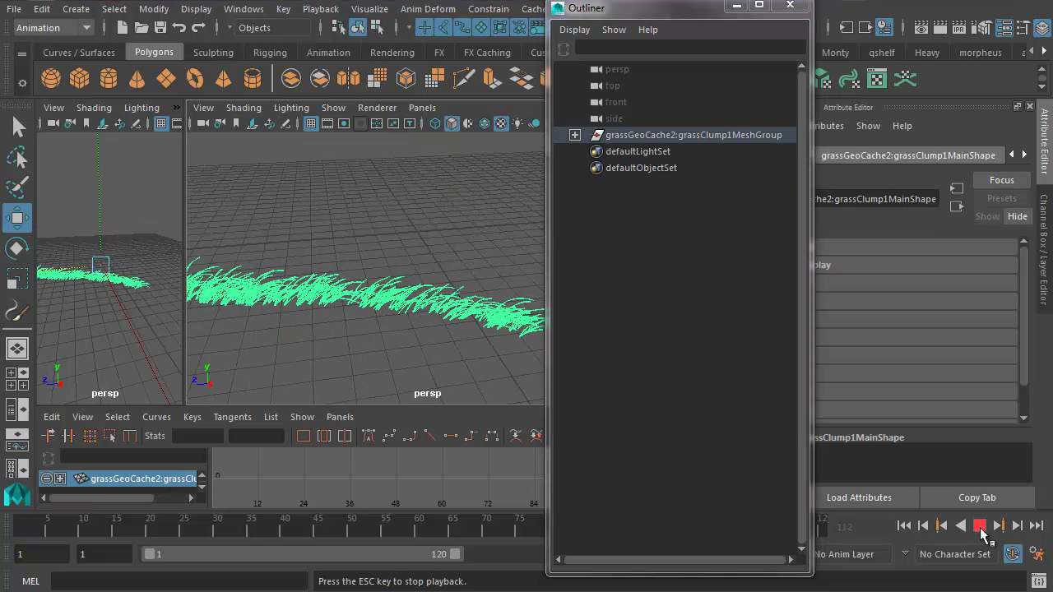
left_click(980, 527)
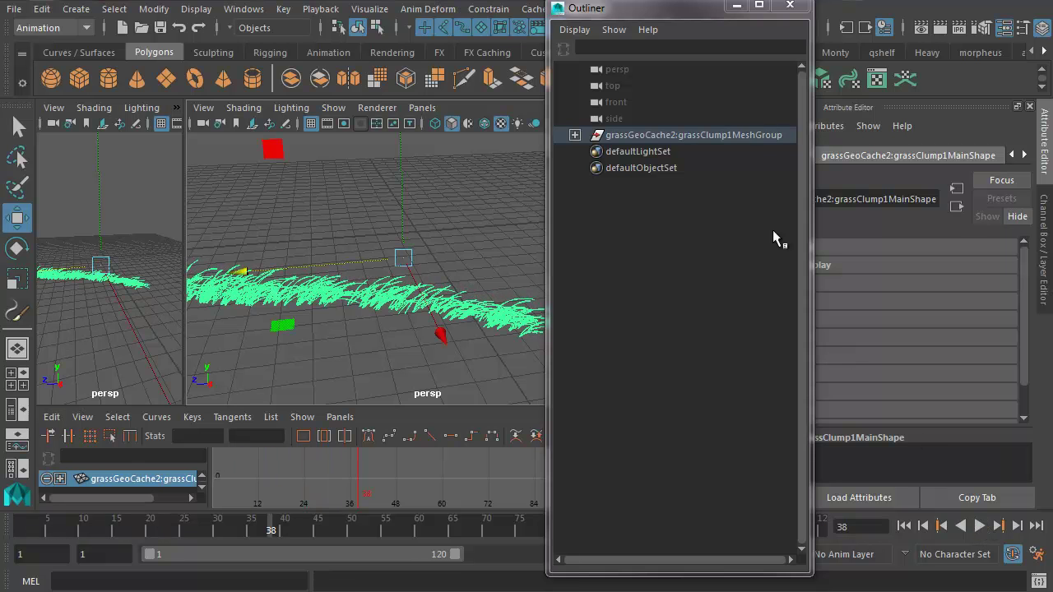
left_click(789, 6)
Step: Center the grass's pivot and tumble the camera down toward ground level
left_click_drag(244, 275, 481, 325, "alt")
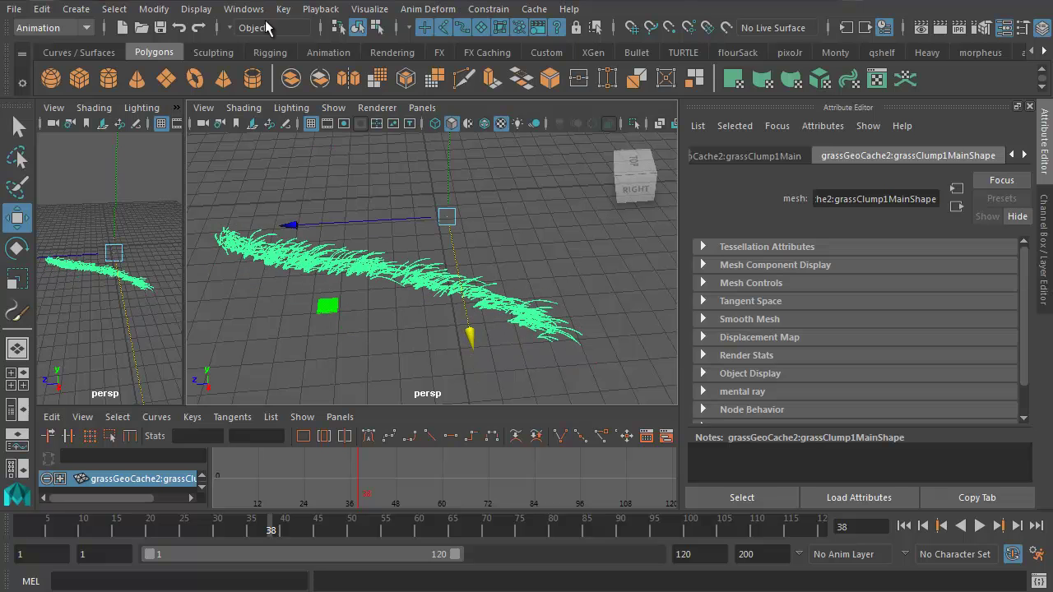
left_click(154, 9)
left_click(190, 114)
left_click_drag(291, 275, 329, 289, "alt")
left_click_drag(479, 389, 574, 313)
Step: Play the waving grass animation with the grass deselected, then stop playback
left_click(979, 525)
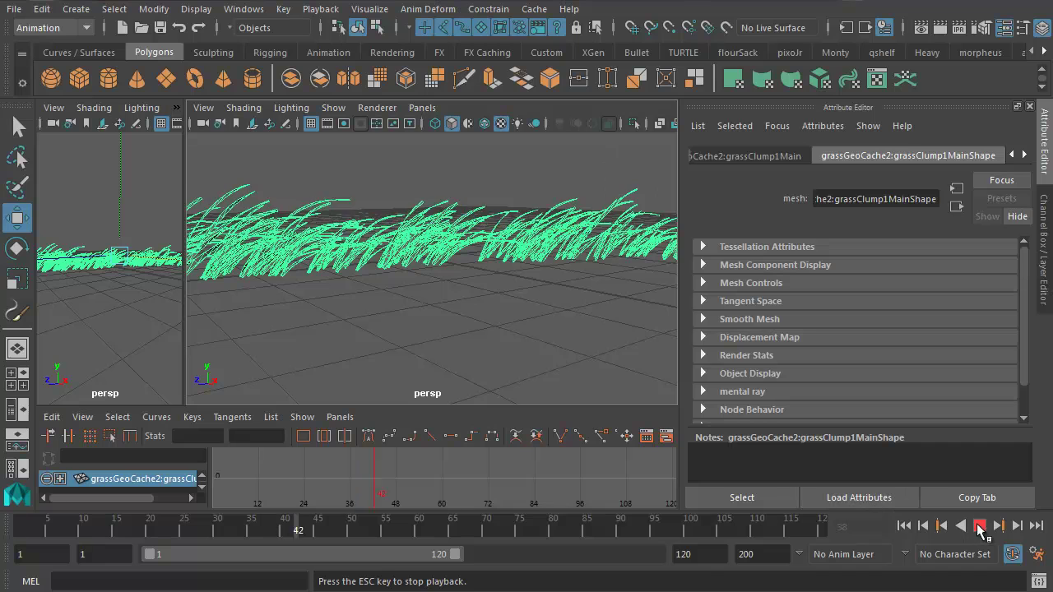
left_click(556, 197)
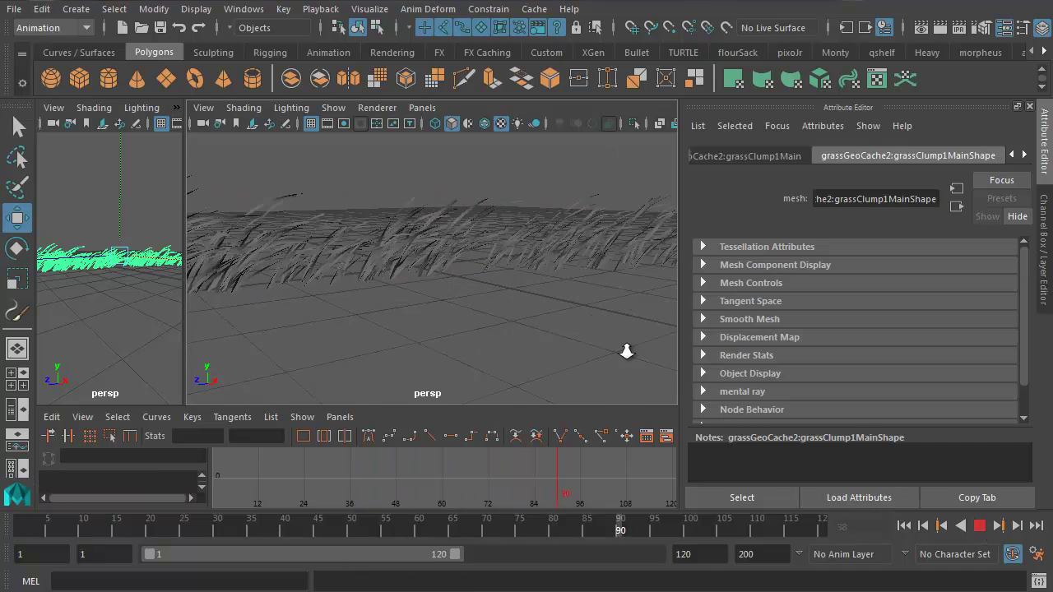
left_click(979, 525)
left_click(590, 356)
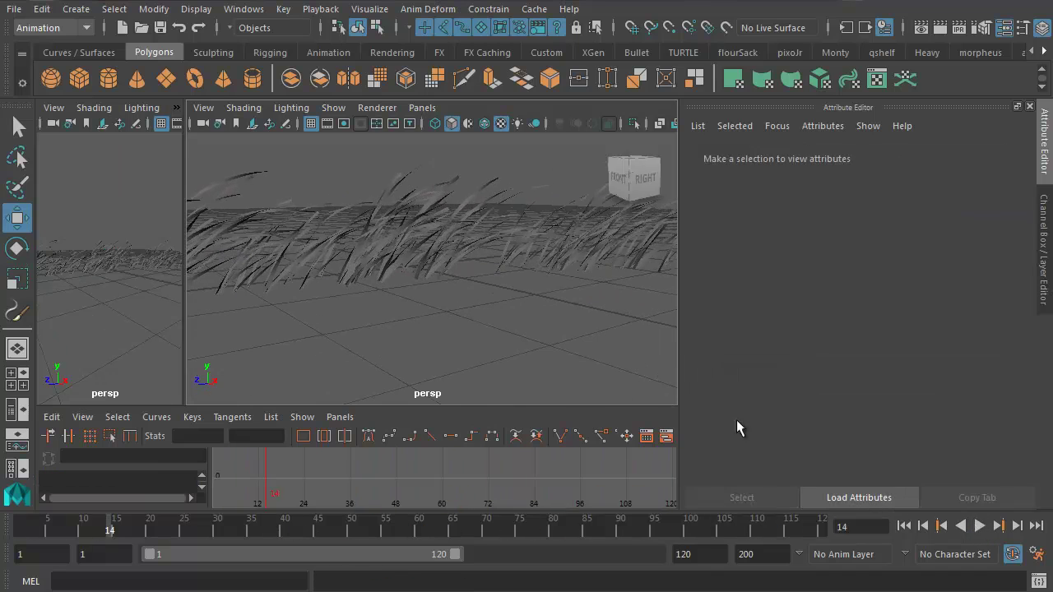
Step: Assign a new Lambert material to the grass and name it grassMaterial
right_click(422, 258)
left_click(411, 251)
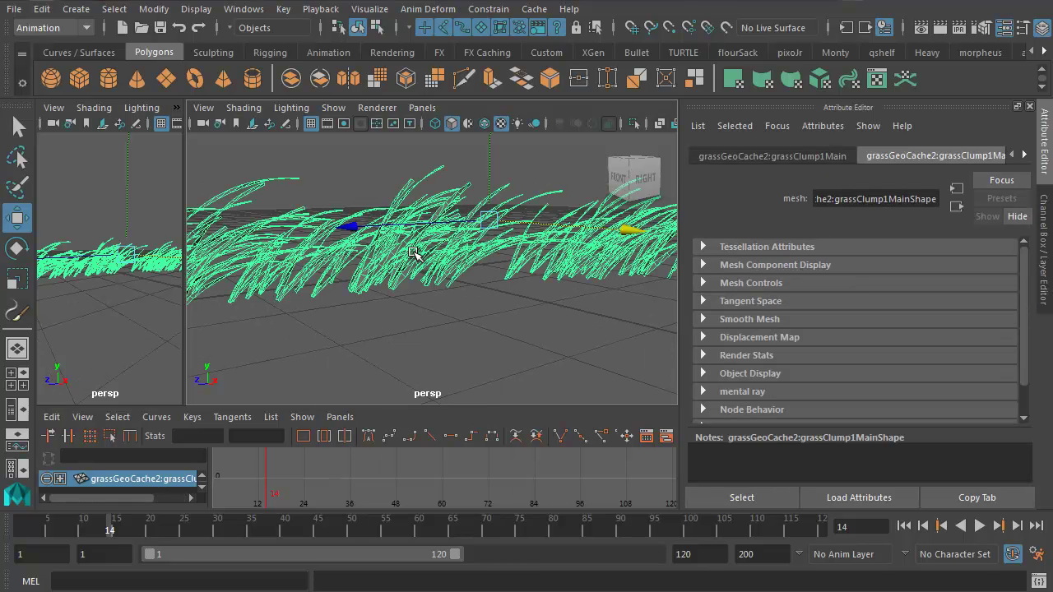
right_click(413, 252)
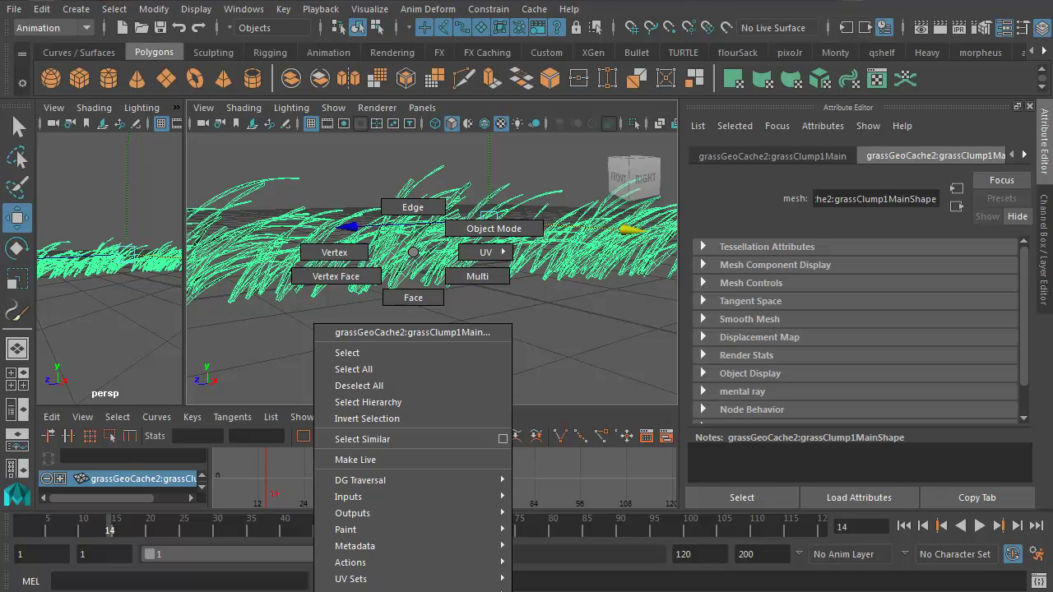
left_click(543, 576)
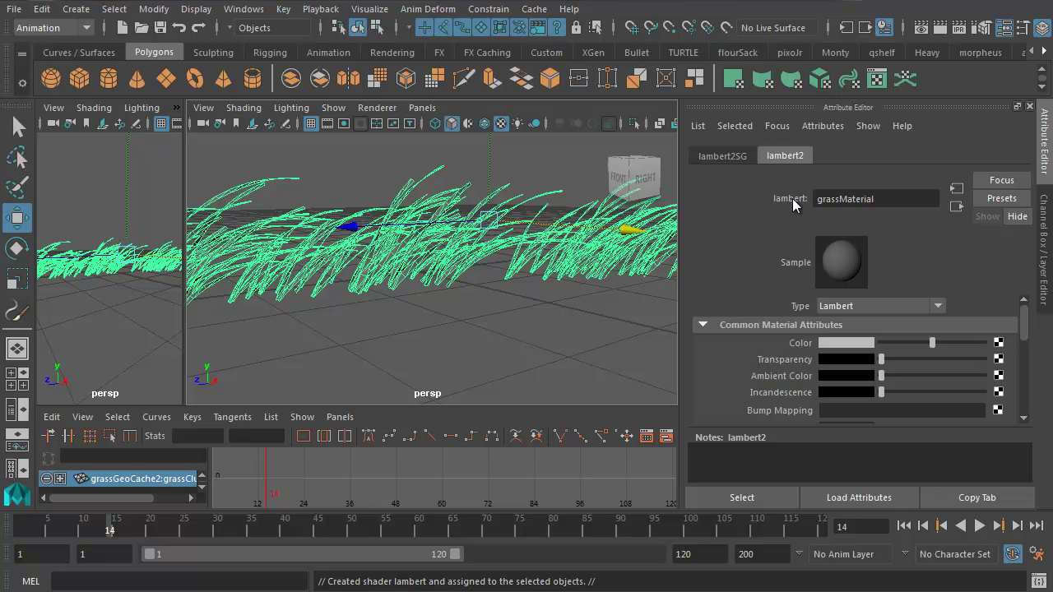
type("grassMaterial")
key("Return")
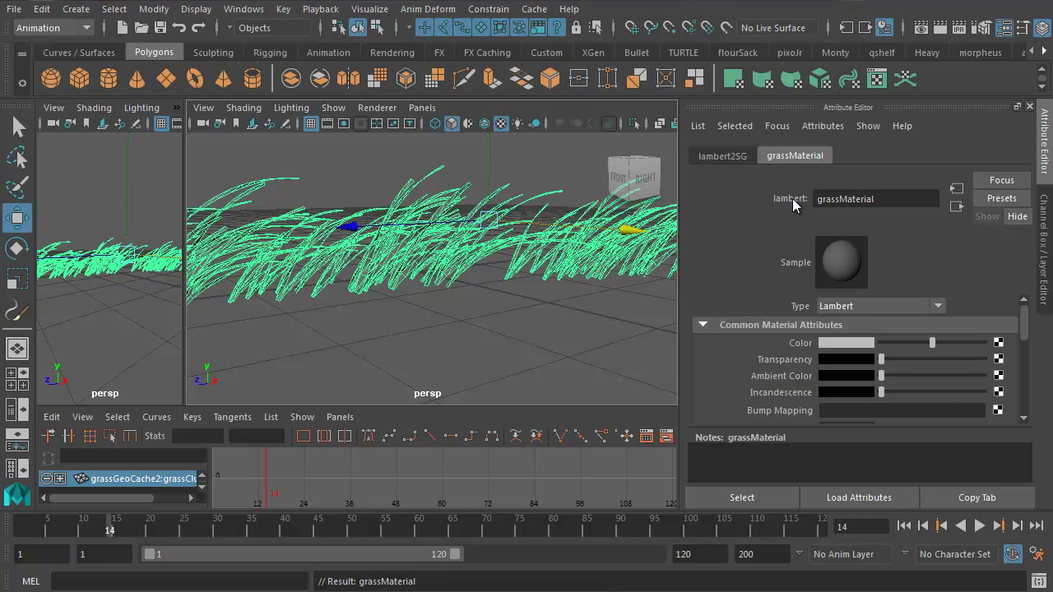
Step: Set grassMaterial's Color to a dark green
left_click(846, 345)
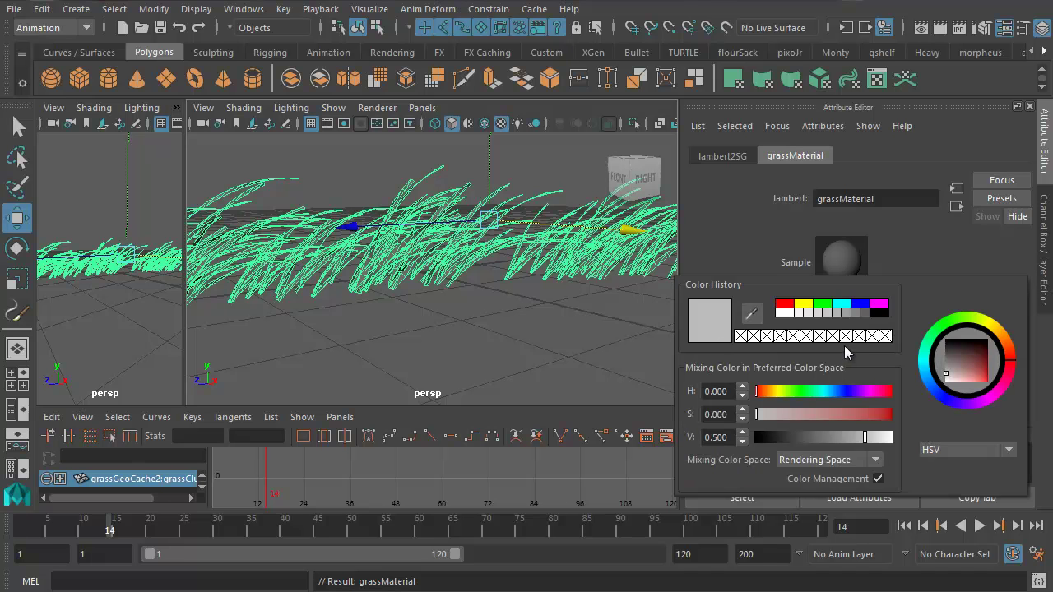
left_click(938, 327)
left_click(969, 373)
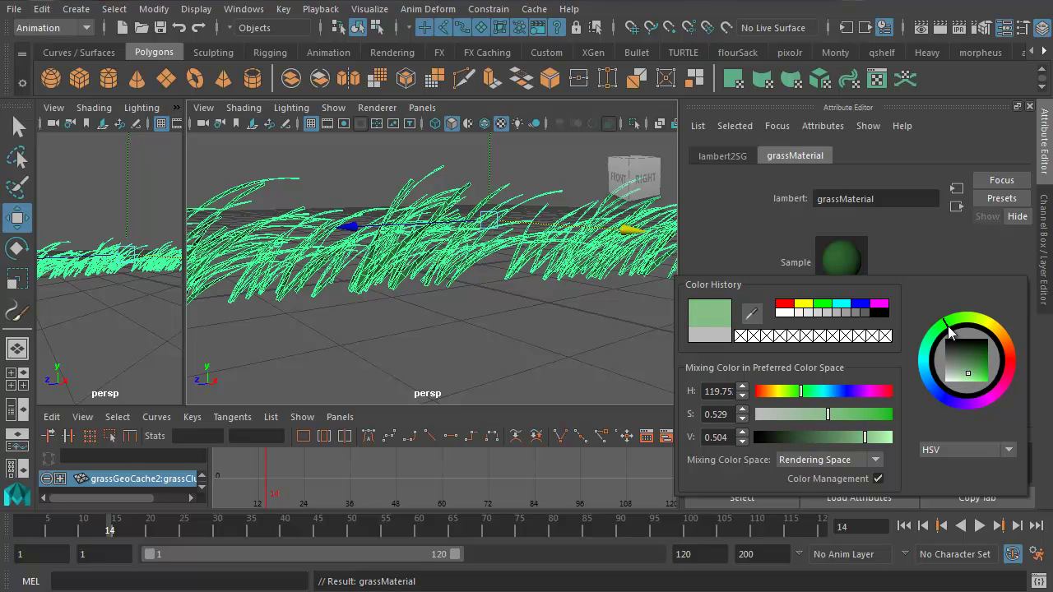
left_click_drag(949, 333, 968, 387)
Step: Play the green grass animation with the Channel Box / Layer Editor shown, viewed from a low angle
left_click(524, 276)
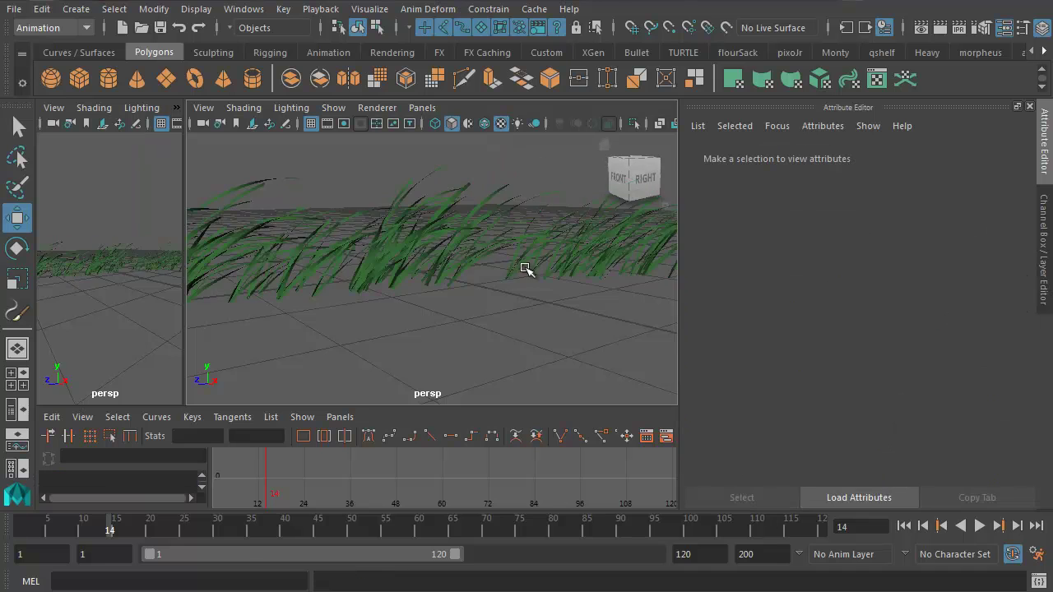
left_click(978, 527)
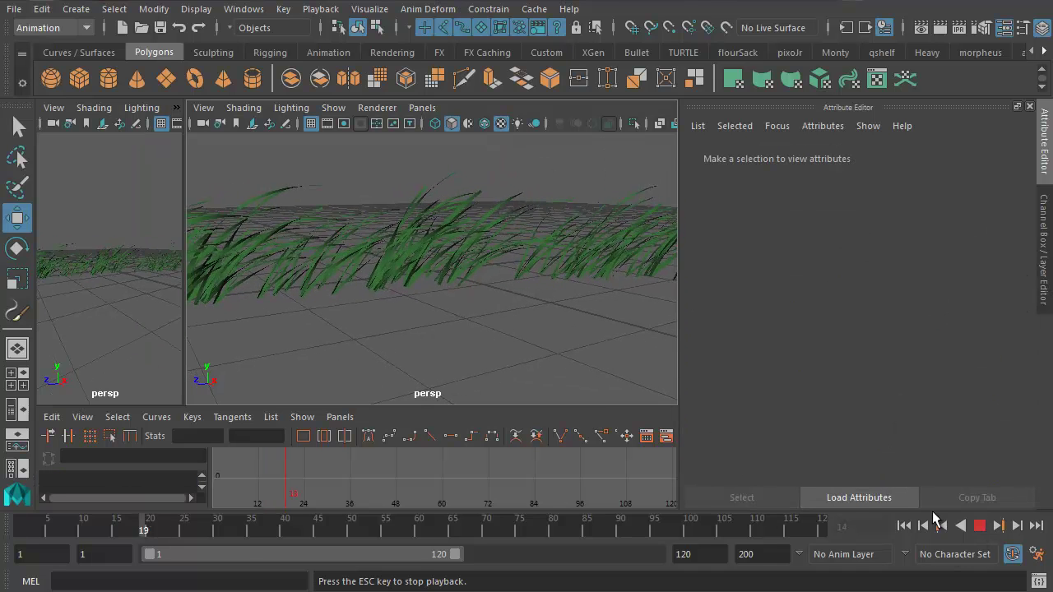
left_click(1045, 247)
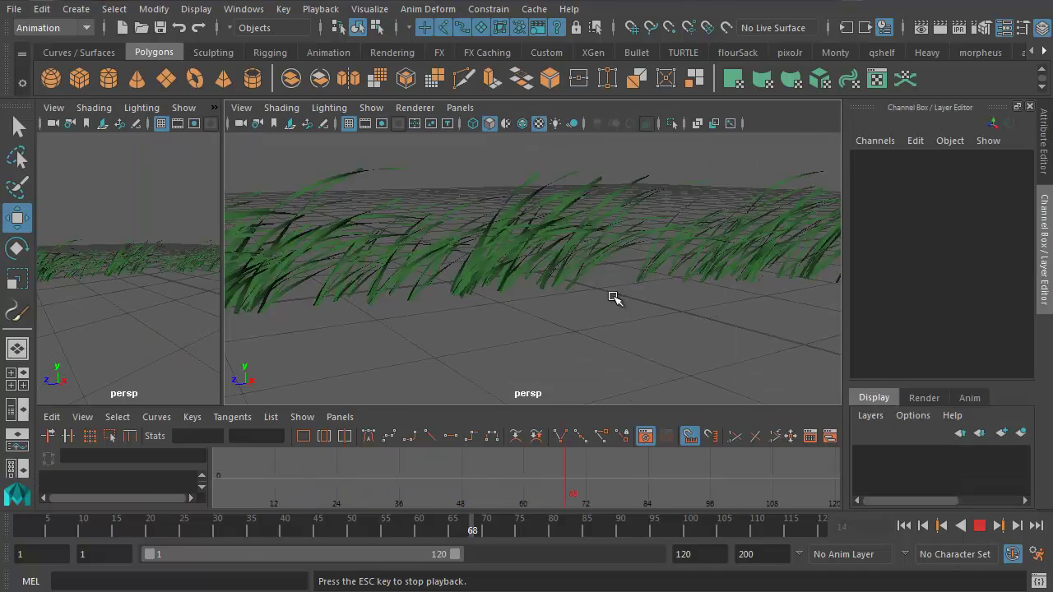
left_click_drag(482, 289, 628, 334, "alt")
left_click_drag(566, 312, 628, 303, "alt")
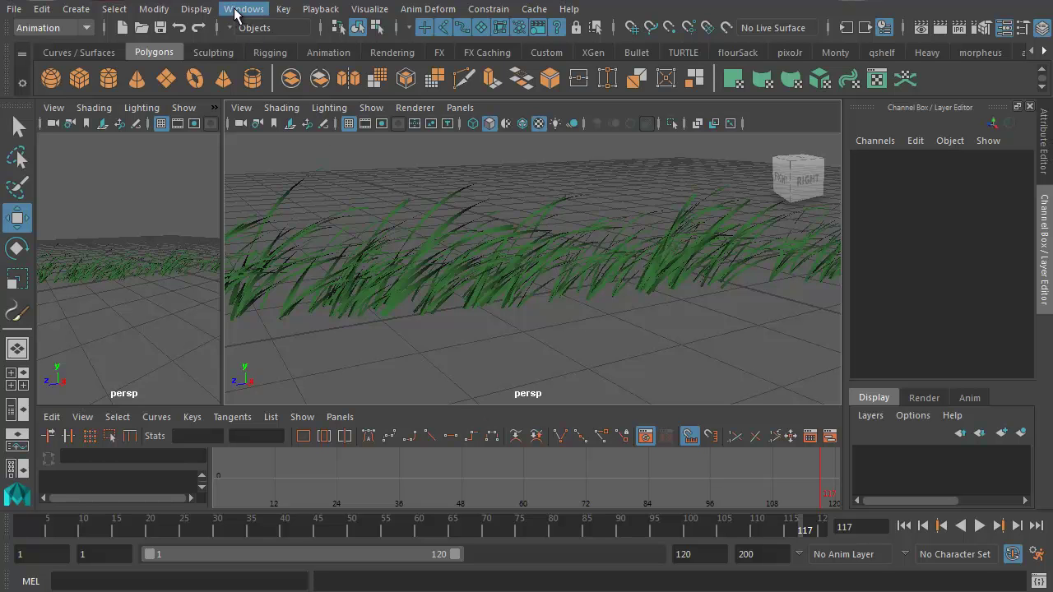
Step: Create a polygon plane and scale it up to about 10.087 as ground under the grass
left_click(241, 9)
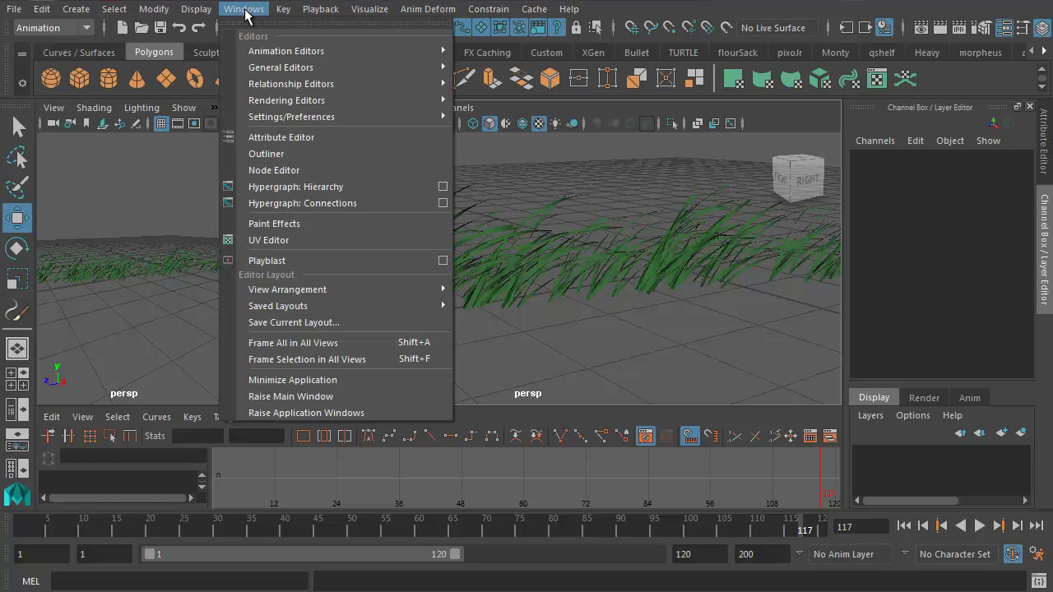
left_click(247, 9)
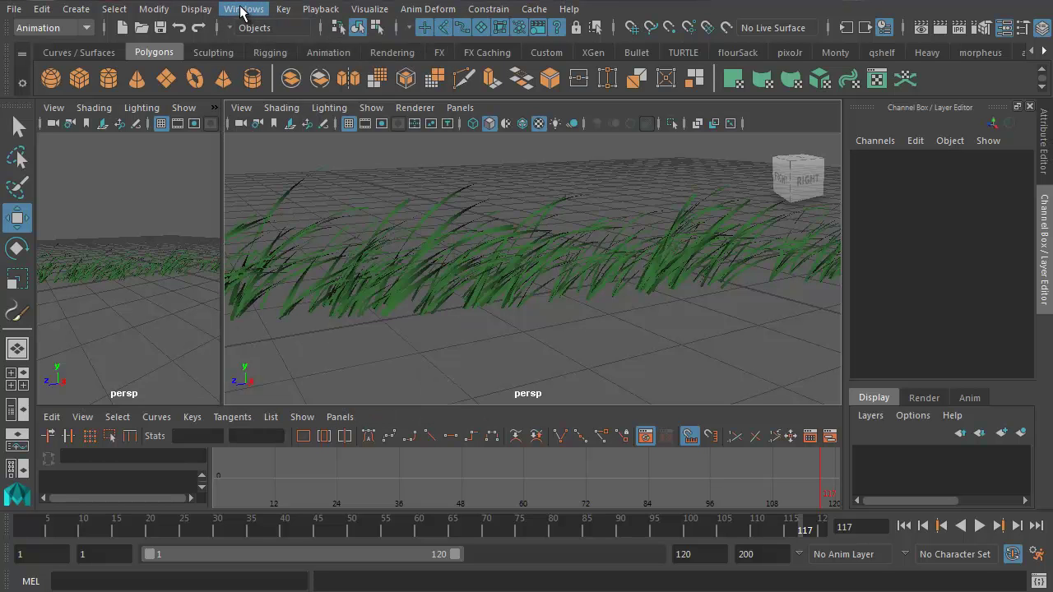
left_click(76, 9)
mouse_move(120, 68)
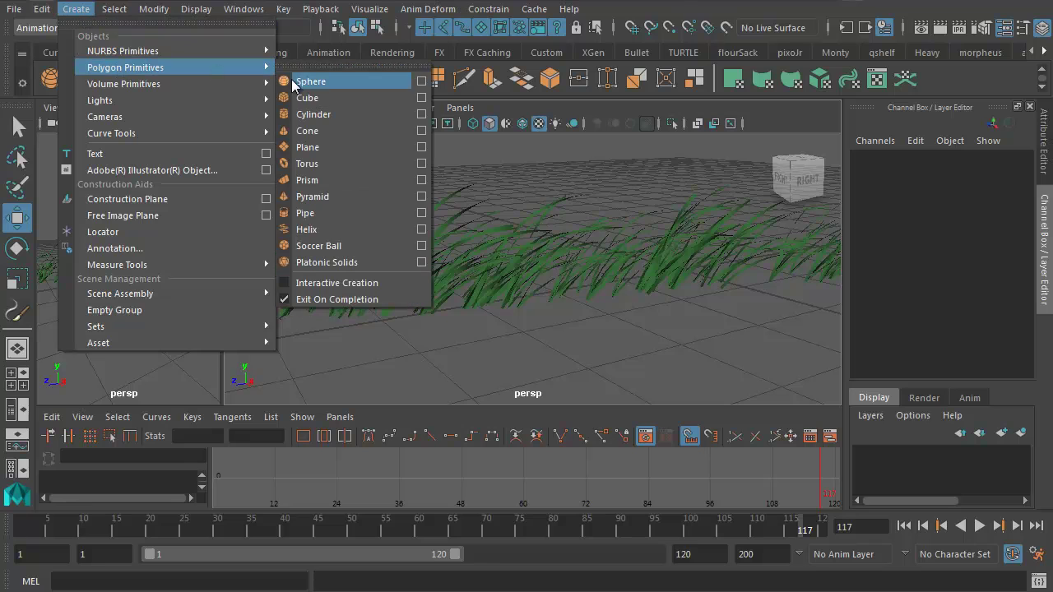
left_click(308, 147)
left_click_drag(379, 178, 550, 331, "alt")
key("e")
key("r")
mouse_move(628, 282)
left_mouse_down("alt")
mouse_move(627, 338)
mouse_move(605, 264)
mouse_move(647, 249)
mouse_move(625, 237)
mouse_move(666, 204)
mouse_move(587, 287)
mouse_move(529, 256)
mouse_move(639, 266)
mouse_move(673, 302)
mouse_move(634, 294)
left_mouse_up("alt")
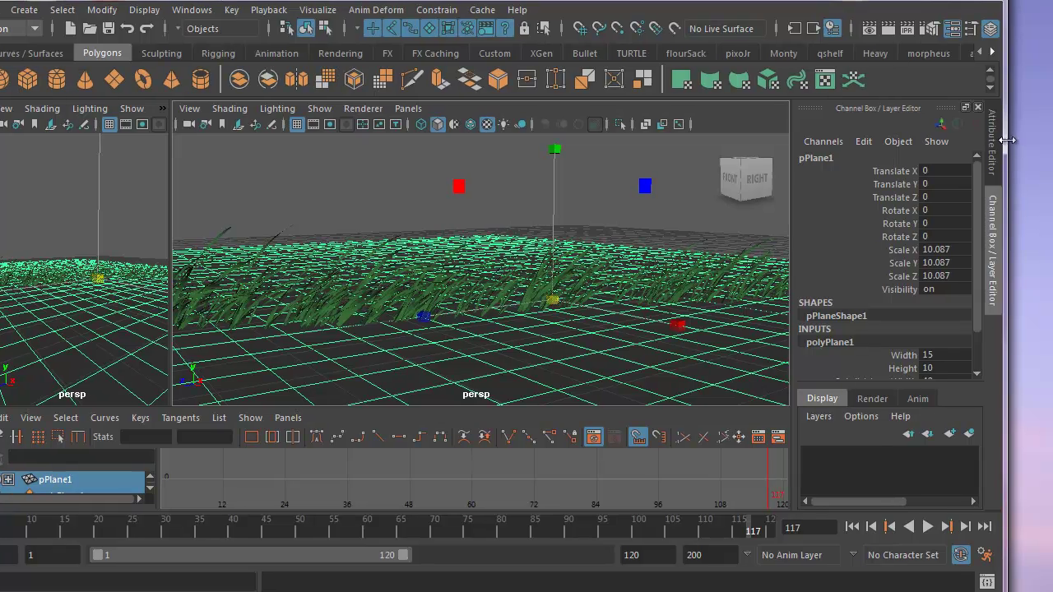
Step: In Render Settings, switch the renderer to mental ray and create a Physical Sun and Sky
left_click_drag(1008, 140, 1052, 140)
left_click(925, 28)
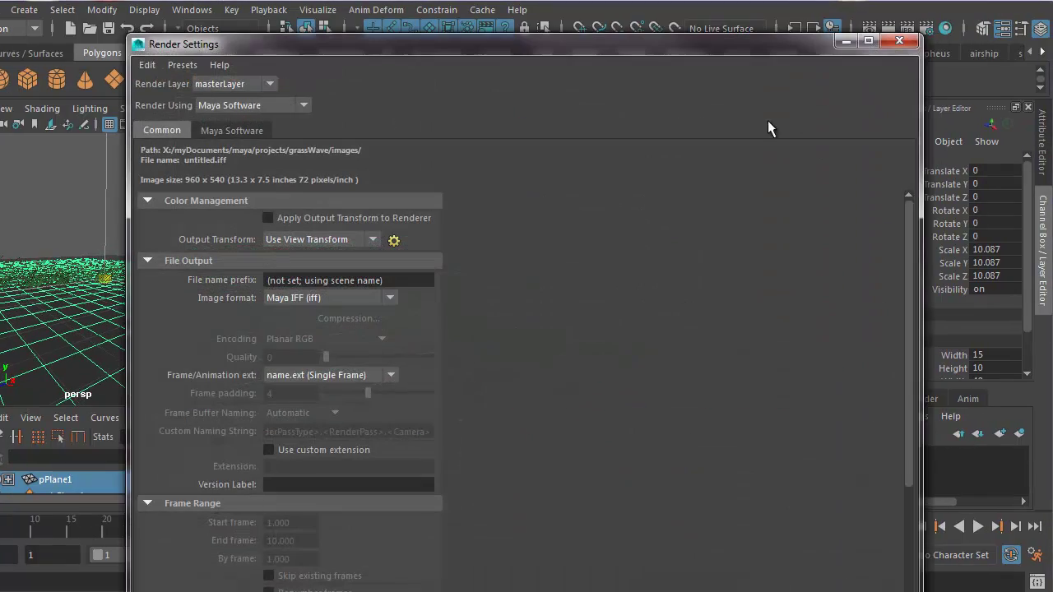
left_click(301, 110)
left_click(279, 165)
left_click(263, 130)
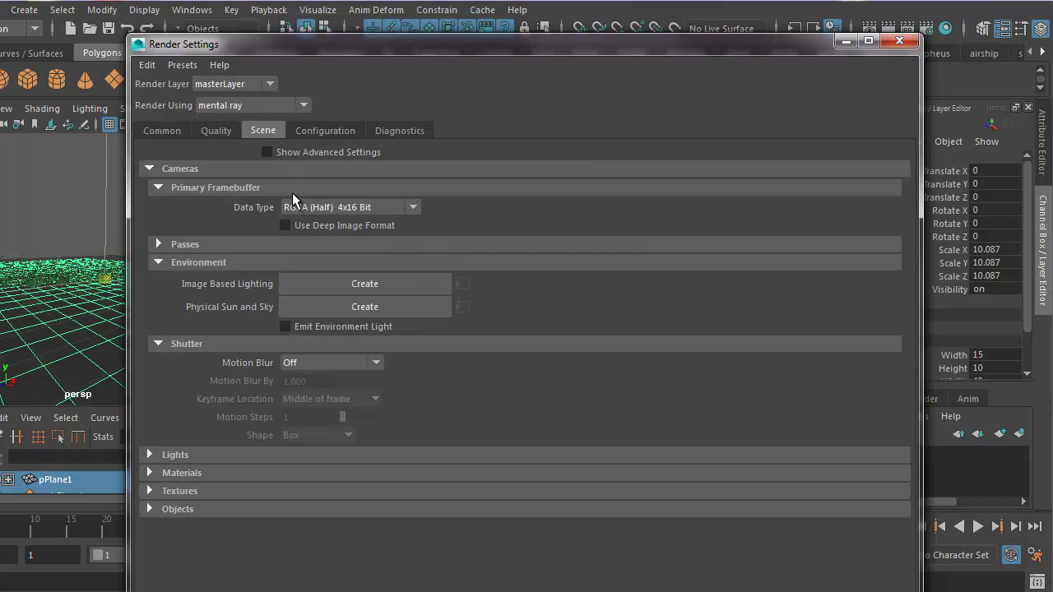
left_click(359, 308)
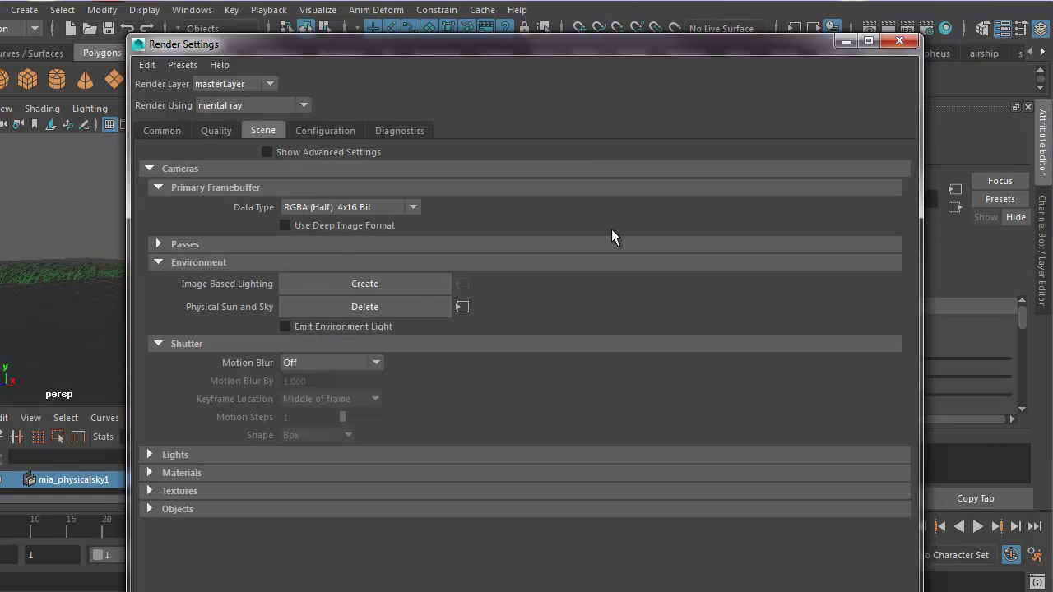
left_click(899, 41)
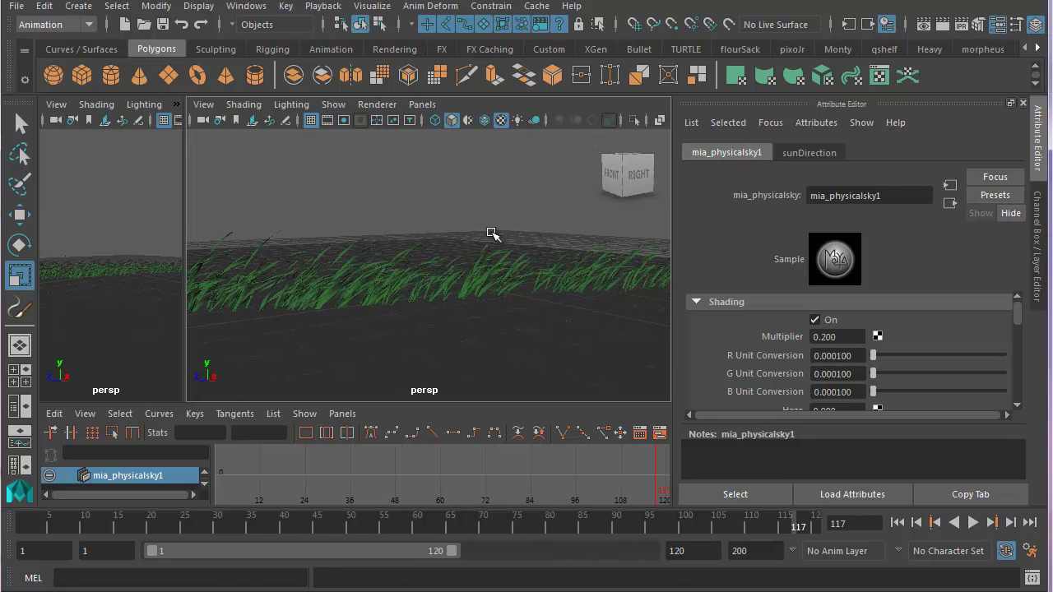
Step: Maximize the persp view, frame the grass, and render the current frame with mental ray
key("space")
left_click_drag(490, 301, 482, 280, "alt")
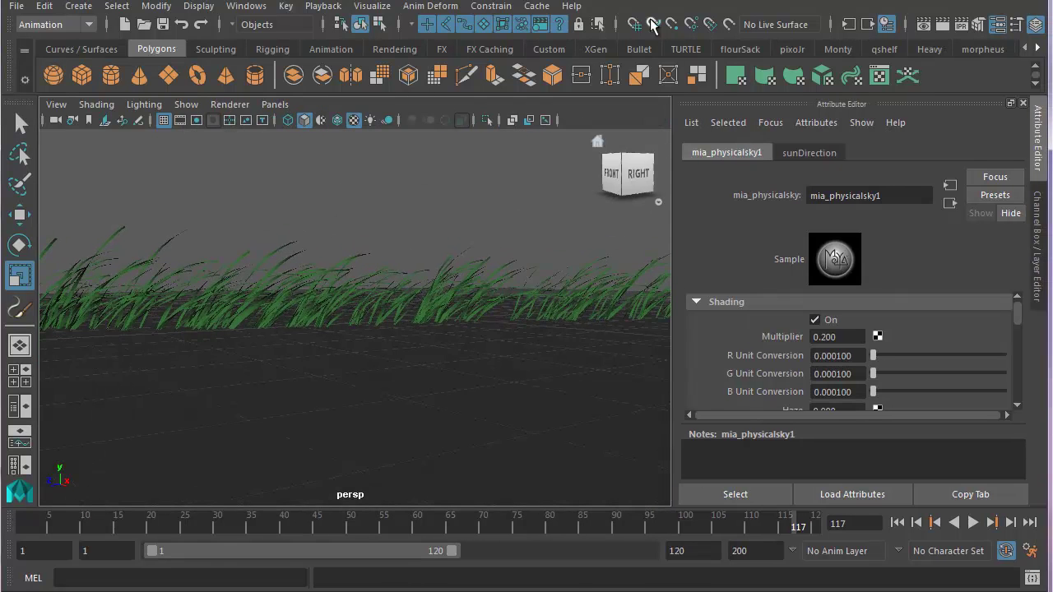
left_click(941, 28)
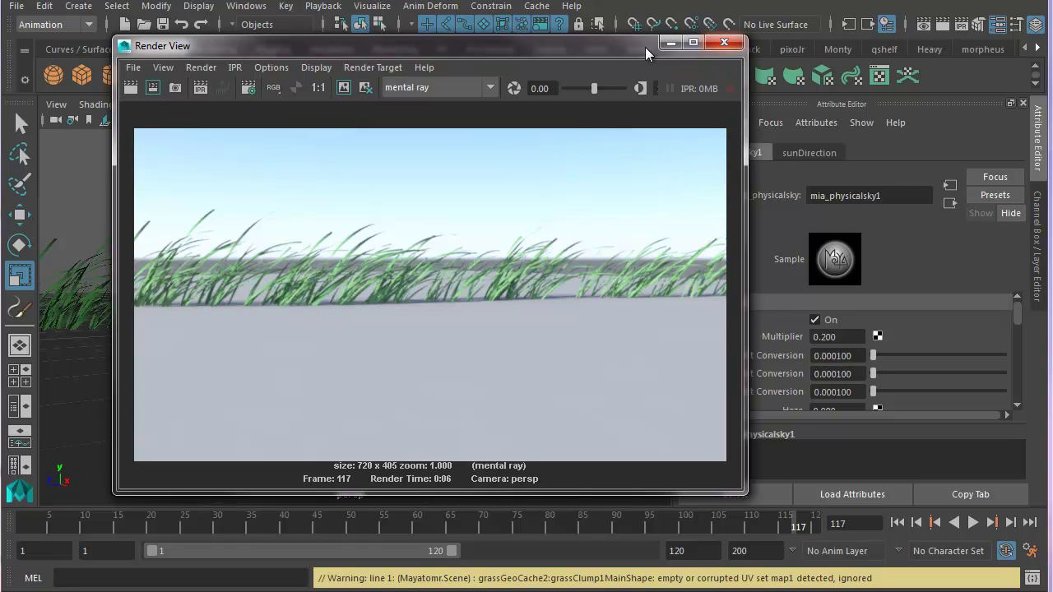
left_click_drag(637, 47, 678, 56)
Step: Close the render window, play the cached grass animation, and show mia_physicalsky1's sky attributes in the Channel Box
left_click(765, 52)
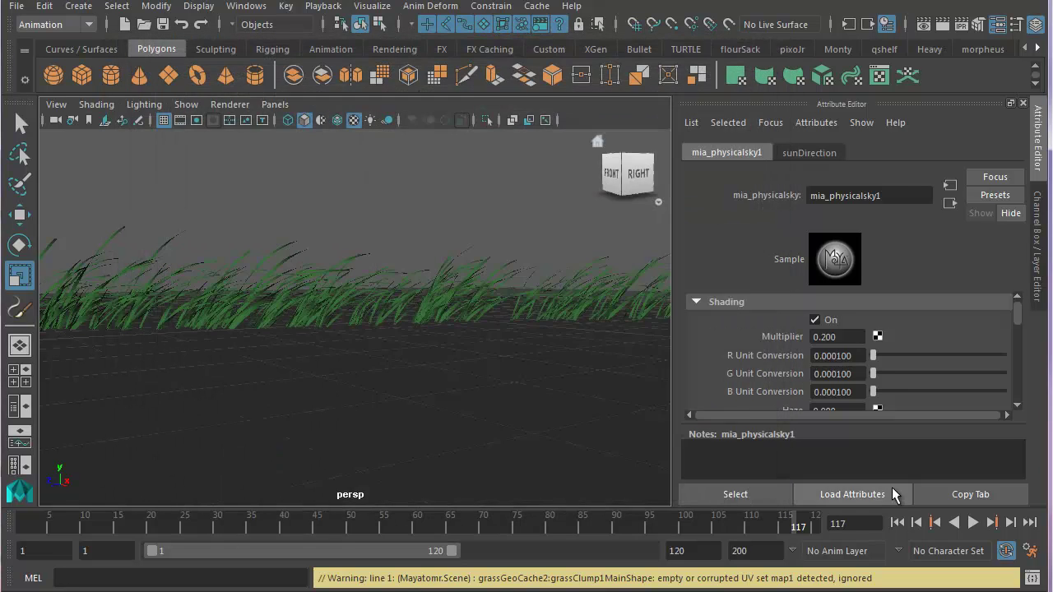
left_click(972, 522)
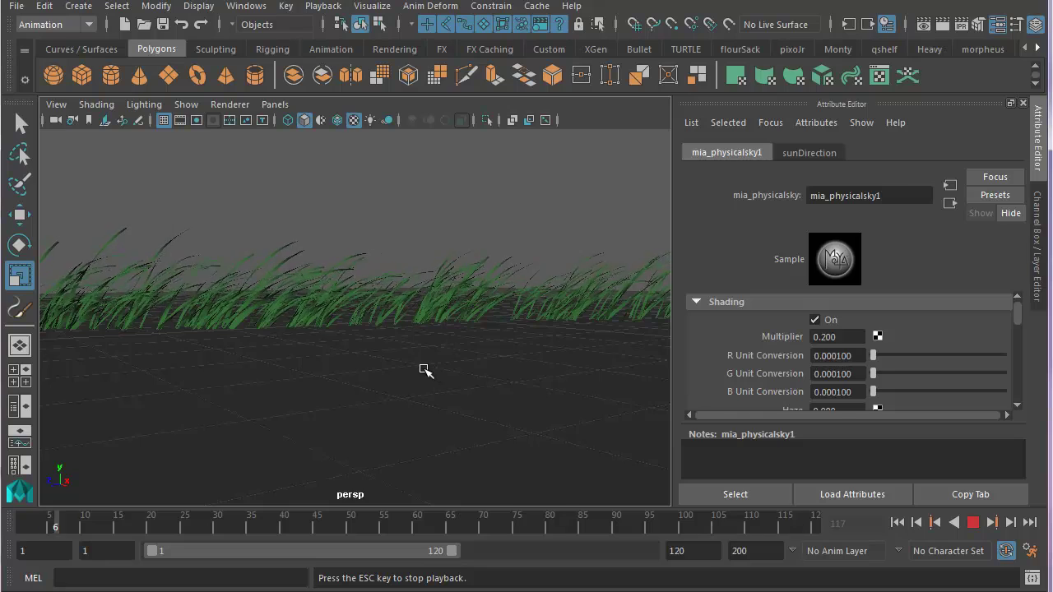
left_click(1036, 241)
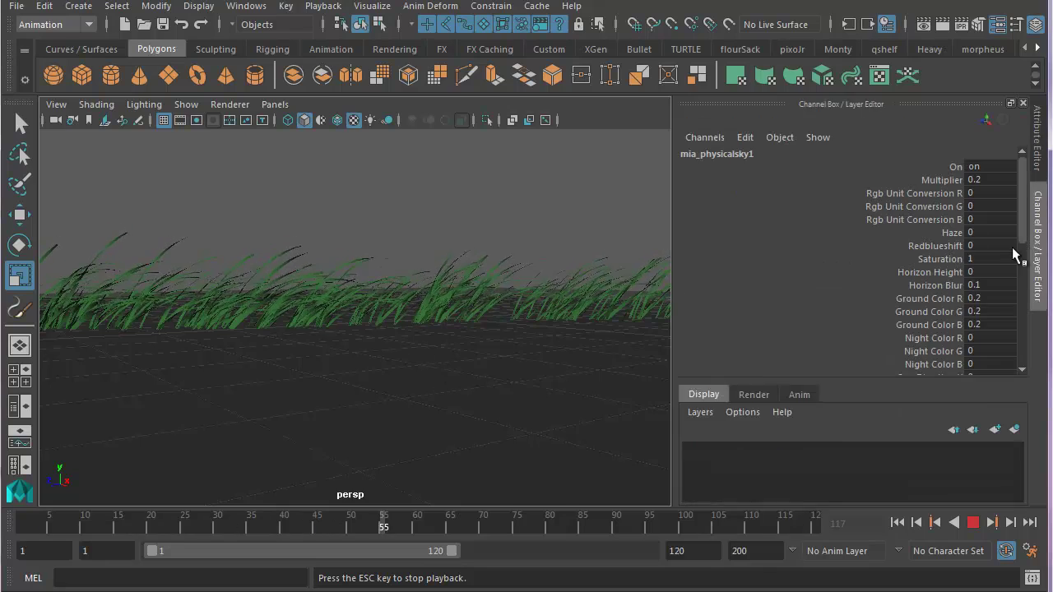